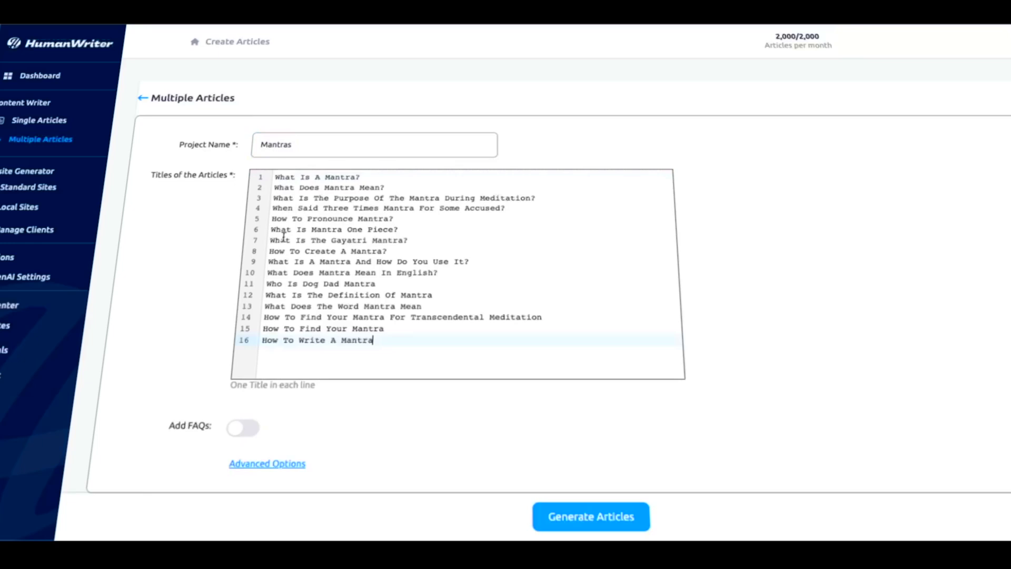
# Select the Mantras titles from line 7 onward, switch on Add FAQs, and reveal Advanced Options
pyautogui.moveTo(372, 341); pyautogui.dragTo(288, 240)
pyautogui.click(369, 272)
pyautogui.click(240, 430)
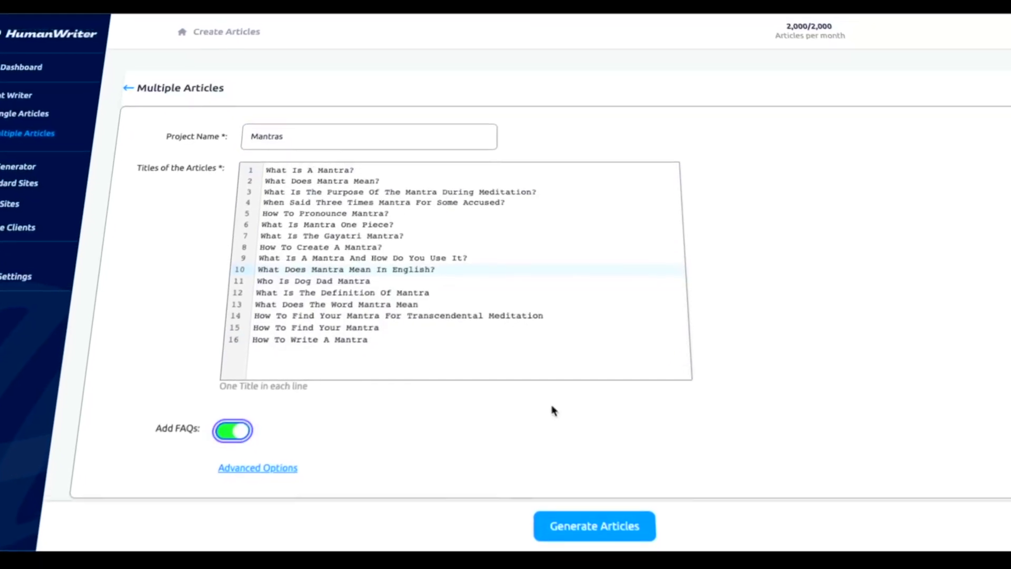
pyautogui.click(265, 466)
pyautogui.scroll(-3, 253, 369)
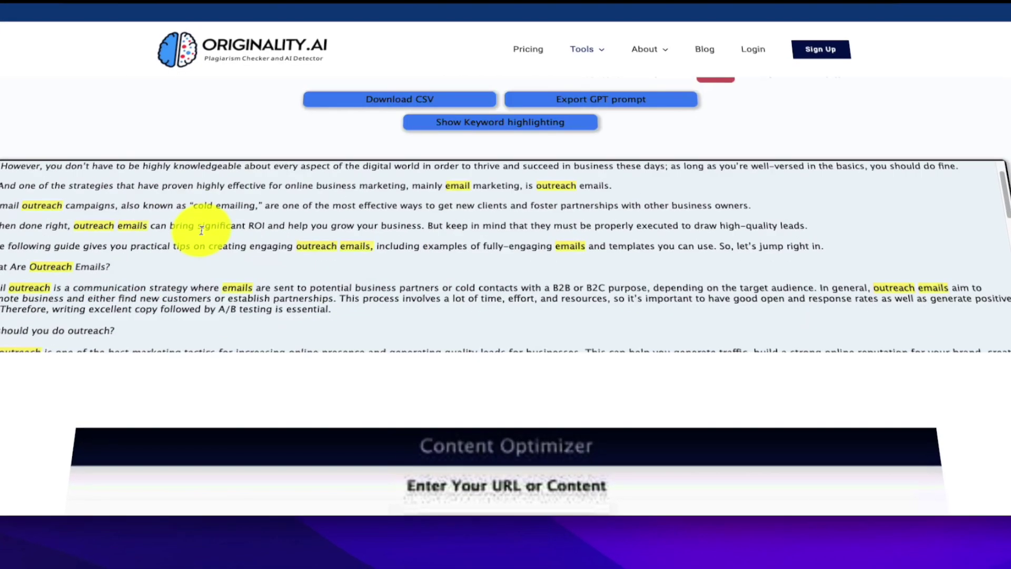
pyautogui.scroll(-1, 201, 230)
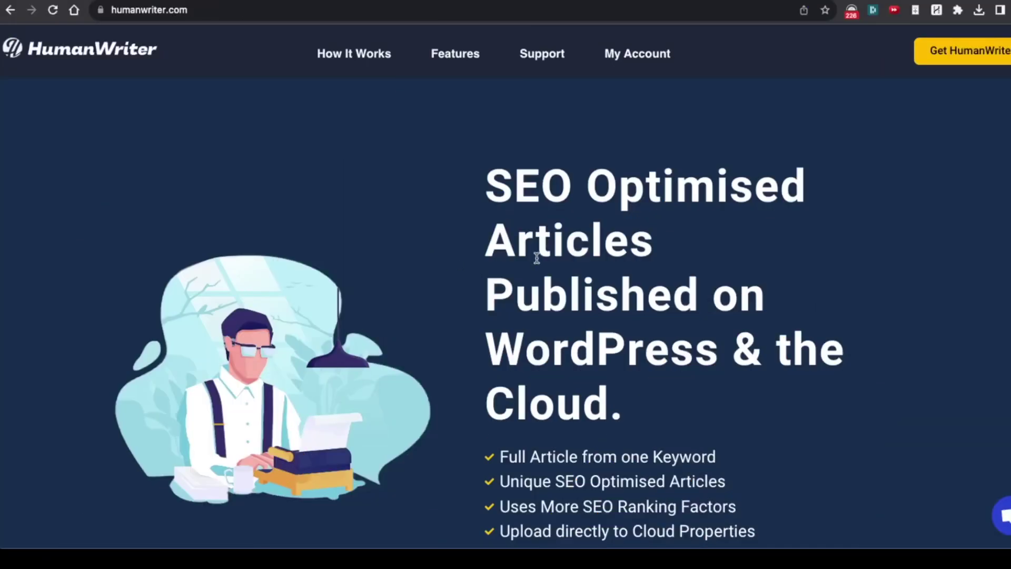
# Browse humanwriter.com's Features and How it Works sections on the landing page
pyautogui.scroll(-15, 537, 258)
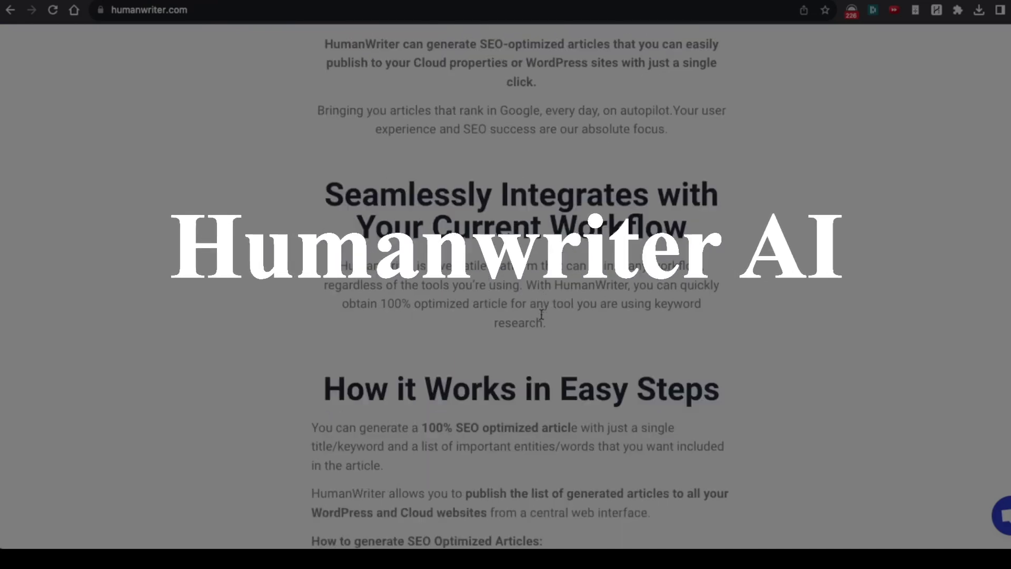
pyautogui.scroll(-15, 541, 314)
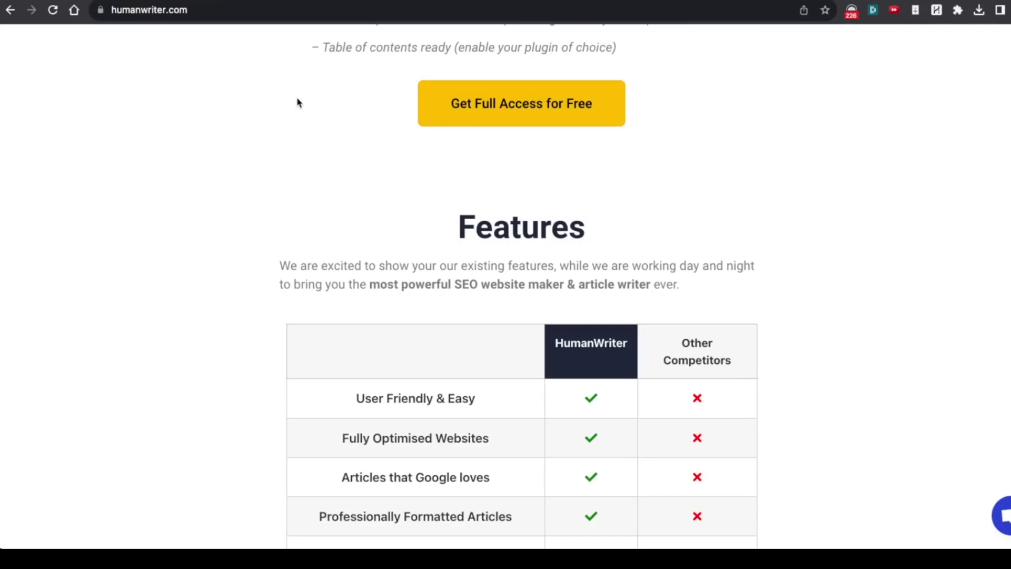
pyautogui.scroll(-3, 470, 146)
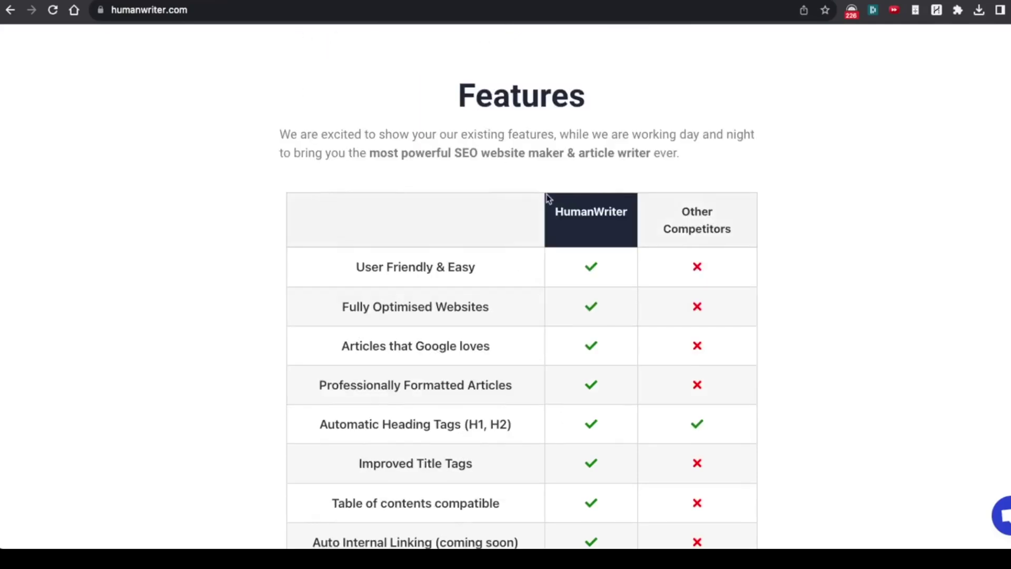
pyautogui.scroll(10, 547, 198)
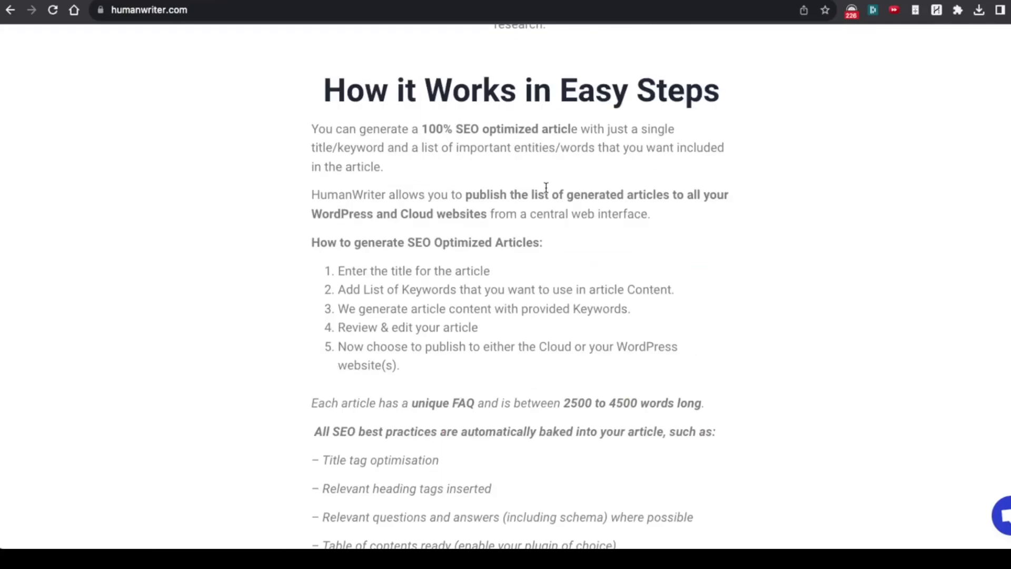
pyautogui.moveTo(411, 132); pyautogui.dragTo(581, 130)
pyautogui.scroll(-1, 582, 174)
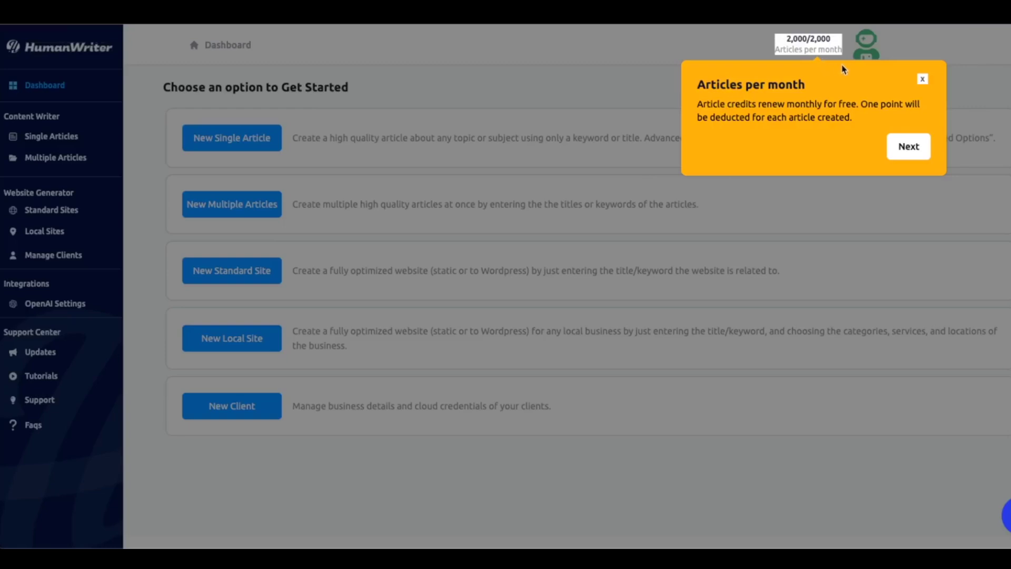
# Step through the dashboard tour tips to the article list tip and finish the tour
pyautogui.click(911, 149)
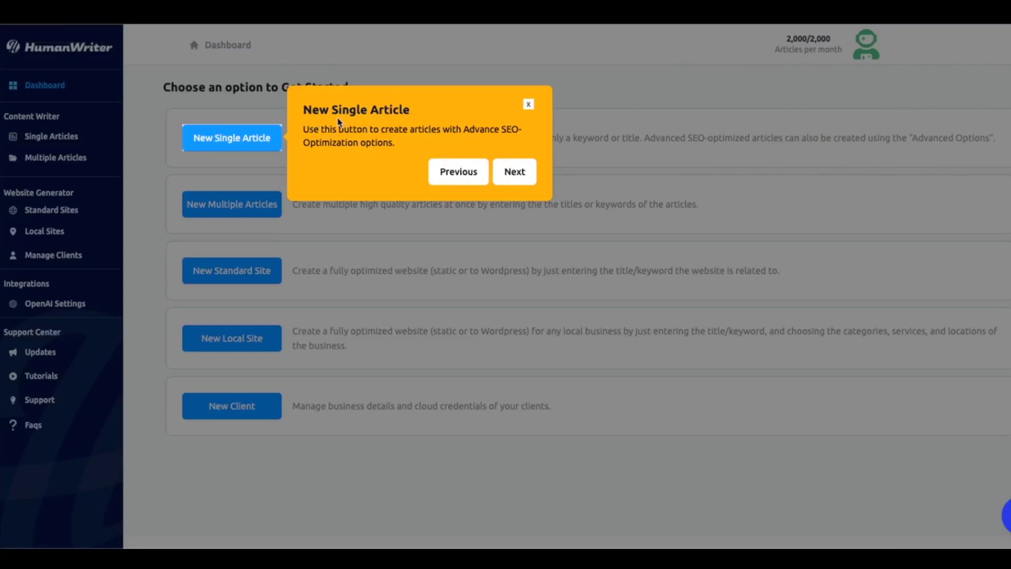
pyautogui.click(519, 172)
pyautogui.click(522, 239)
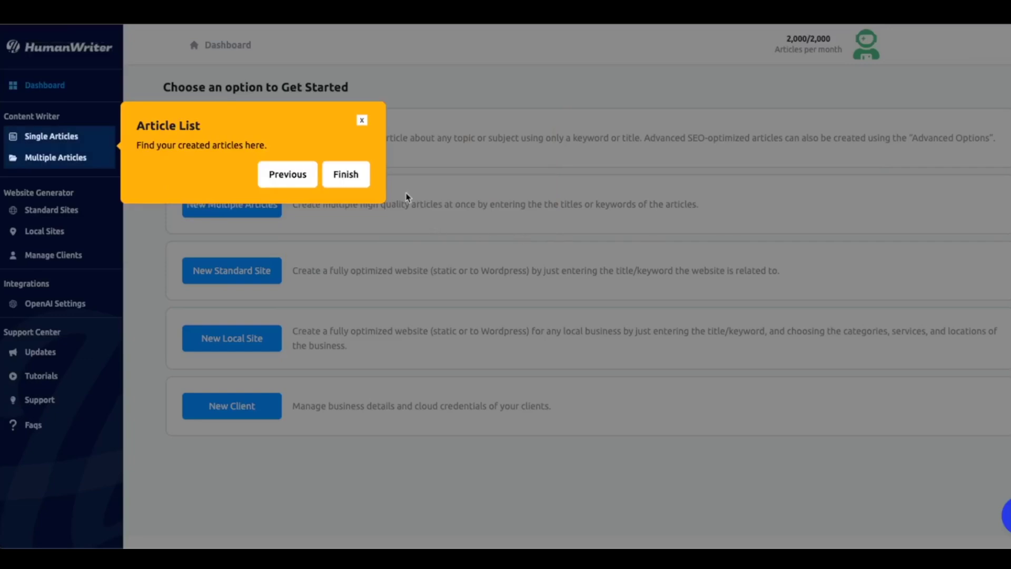
pyautogui.click(346, 173)
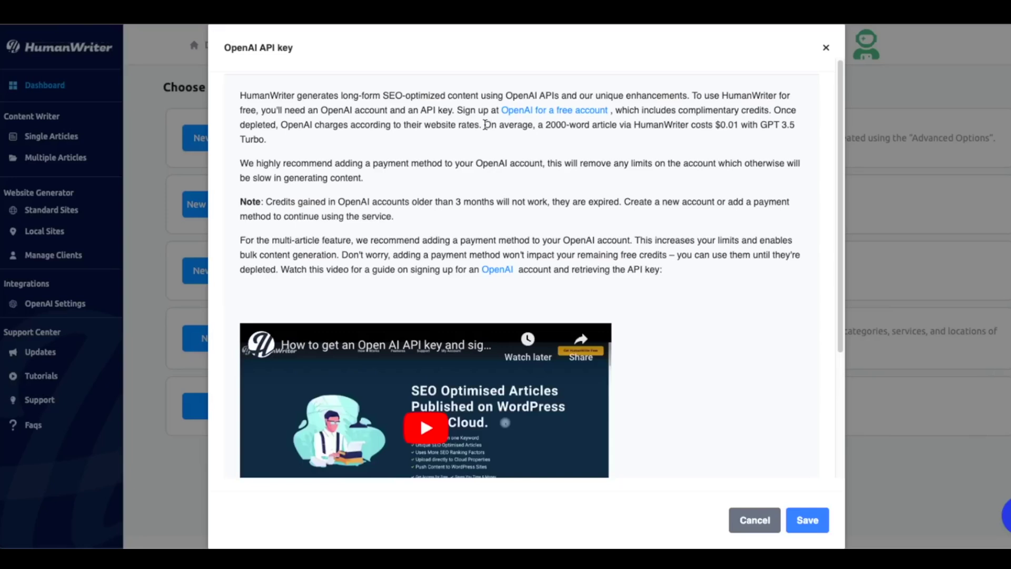
# Highlight the API key dialog's sentence about per-article cost
pyautogui.doubleClick(490, 124)
pyautogui.click(497, 140)
pyautogui.doubleClick(487, 125)
pyautogui.moveTo(488, 124); pyautogui.dragTo(581, 140)
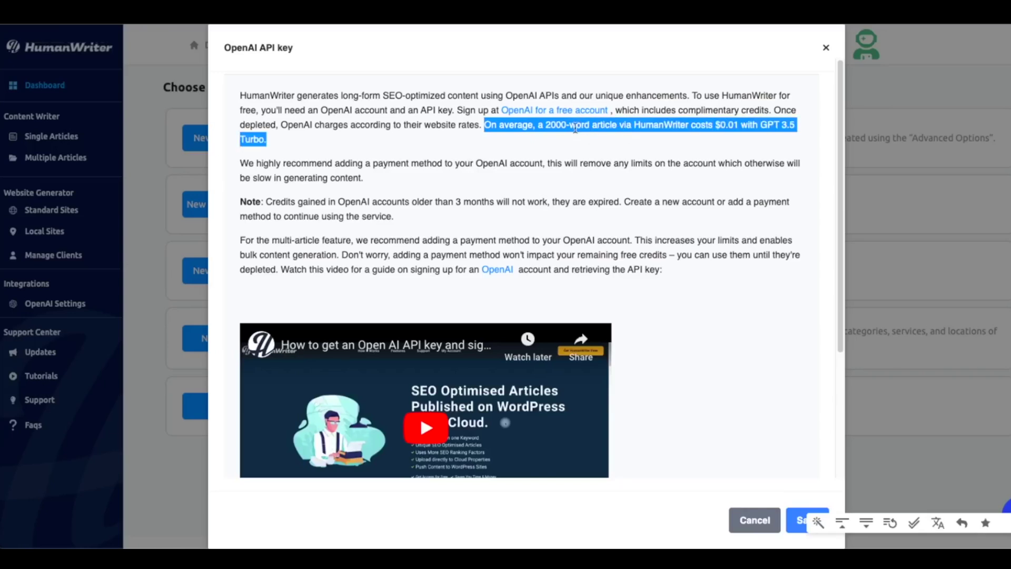
# Create an OpenAI secret key named HumanWriter, paste it into the API key field and save
pyautogui.scroll(-3, 561, 138)
pyautogui.click(376, 456)
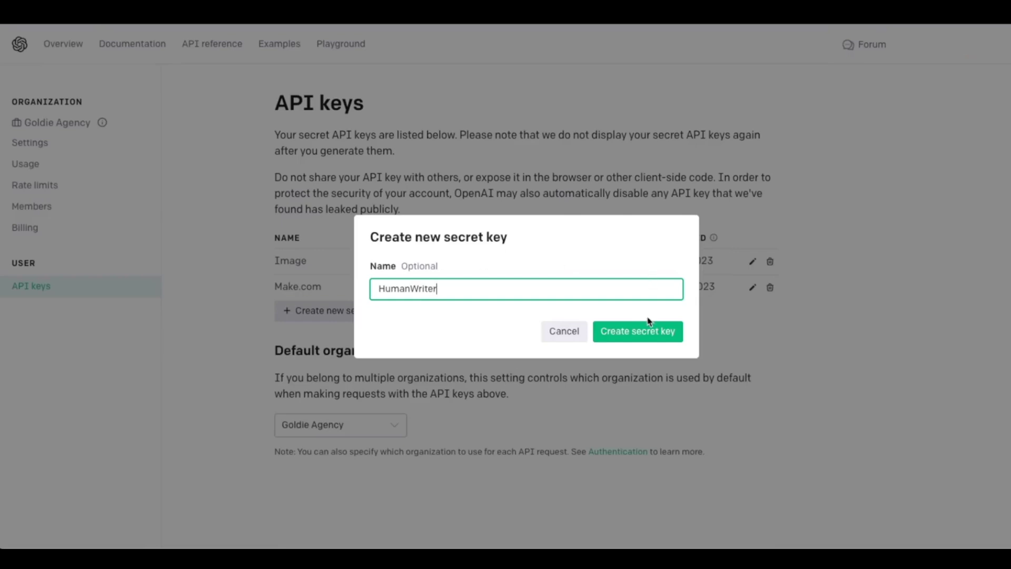
pyautogui.click(652, 337)
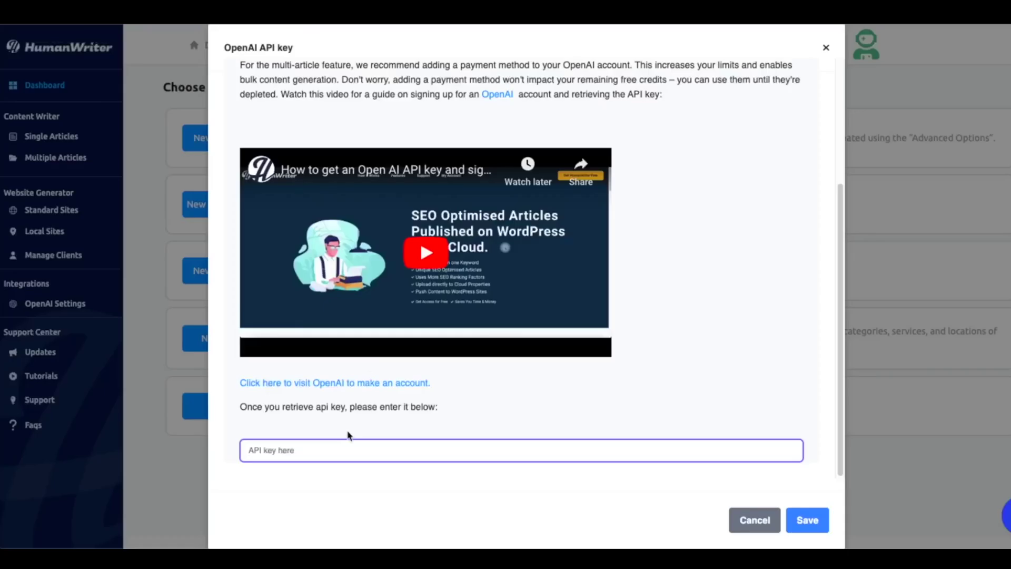
pyautogui.hotkey('ctrl', 'v')
pyautogui.click(818, 528)
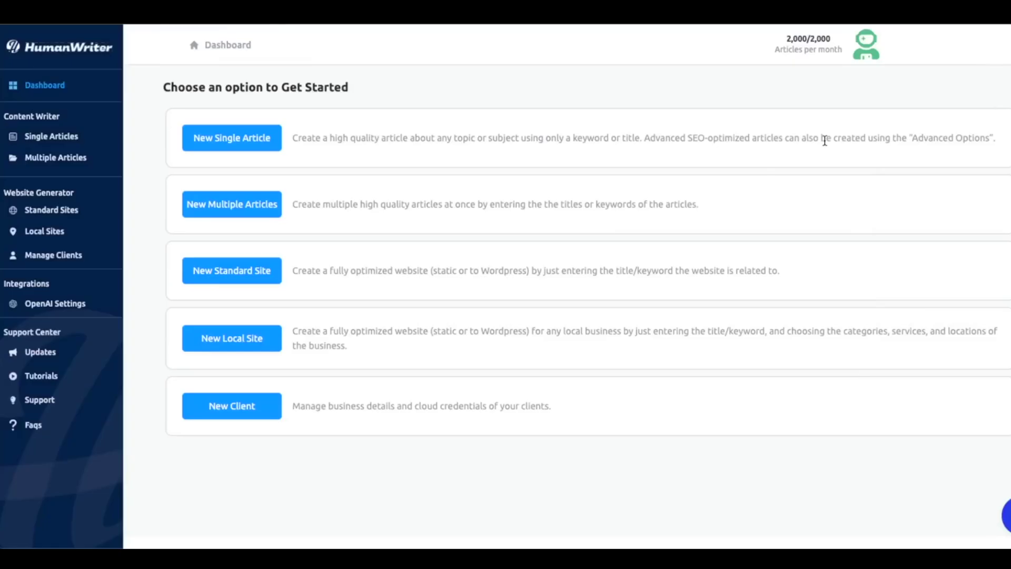
# Read the Updates note on 100+ language support, then return to the Multiple Articles form
pyautogui.click(56, 158)
pyautogui.click(40, 352)
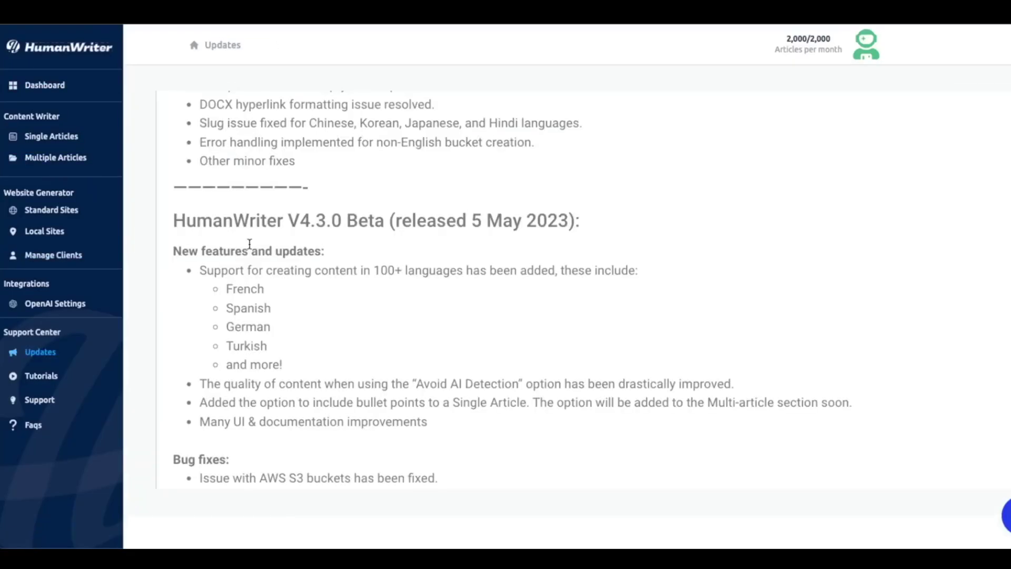
pyautogui.tripleClick(650, 271)
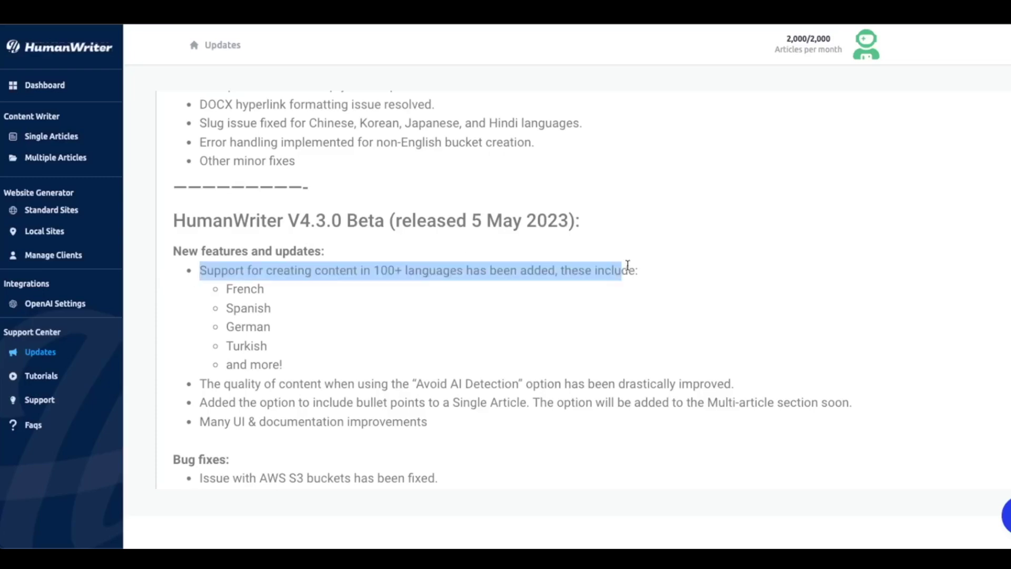
pyautogui.moveTo(651, 271); pyautogui.dragTo(648, 376)
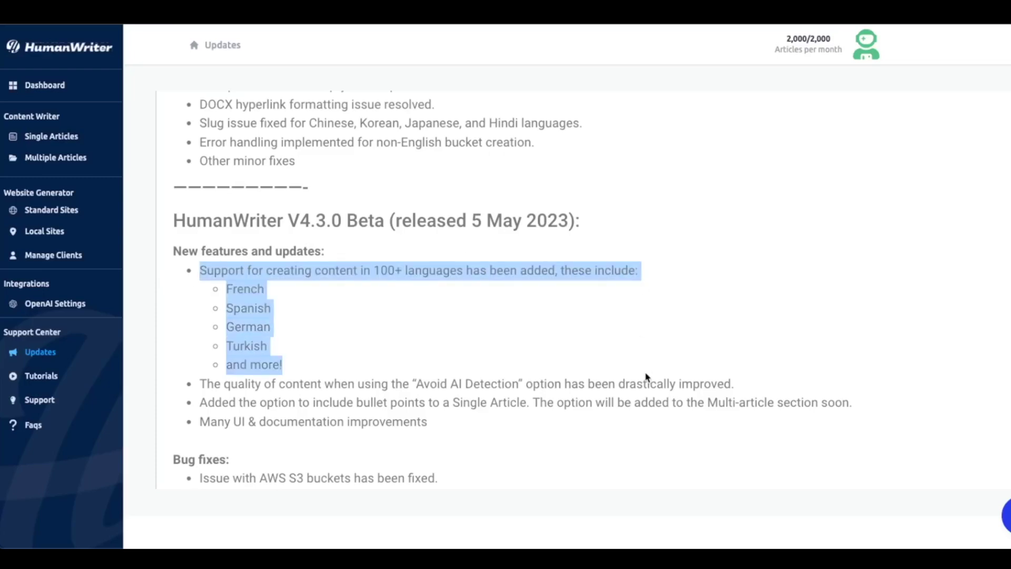
pyautogui.click(396, 326)
pyautogui.click(55, 157)
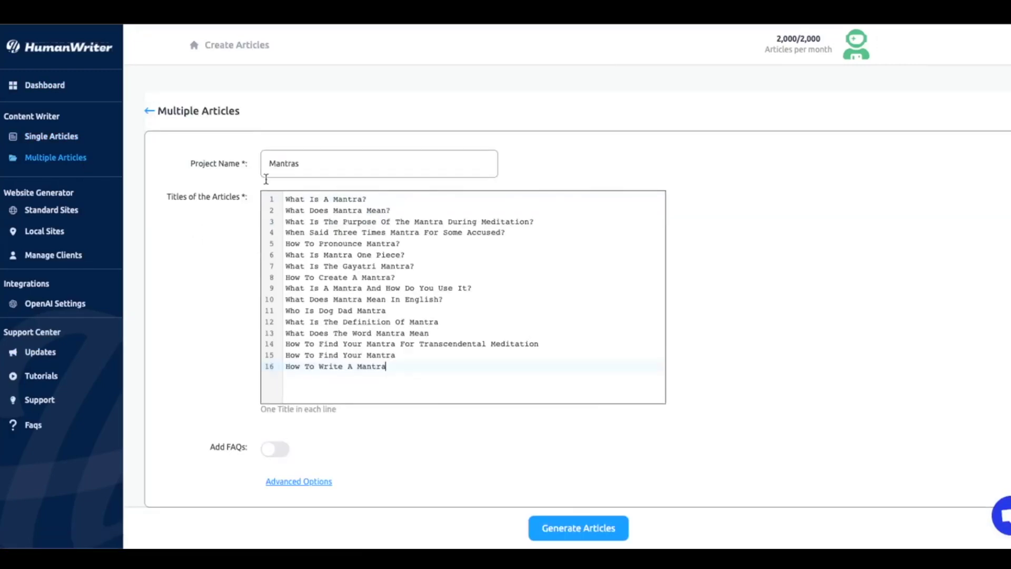
pyautogui.hotkey('ctrl', 'a')
pyautogui.click(304, 299)
pyautogui.click(273, 449)
pyautogui.click(303, 480)
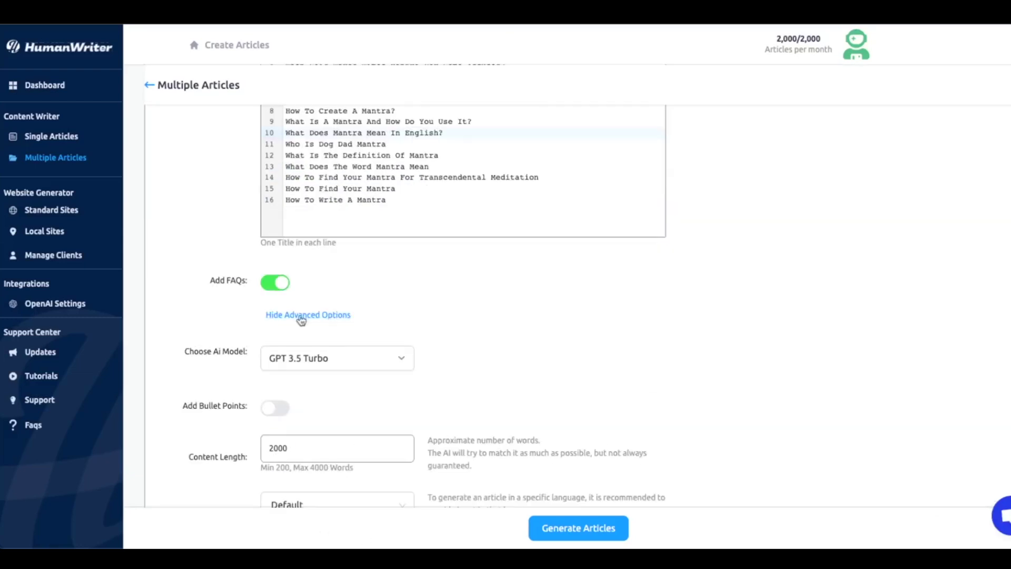
pyautogui.click(331, 358)
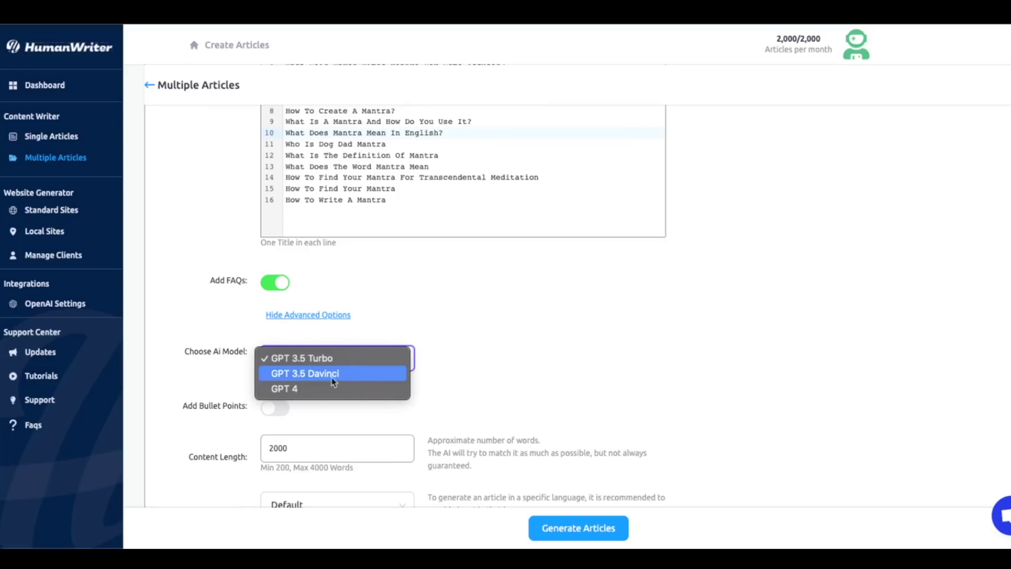
pyautogui.click(327, 355)
pyautogui.scroll(-2, 316, 337)
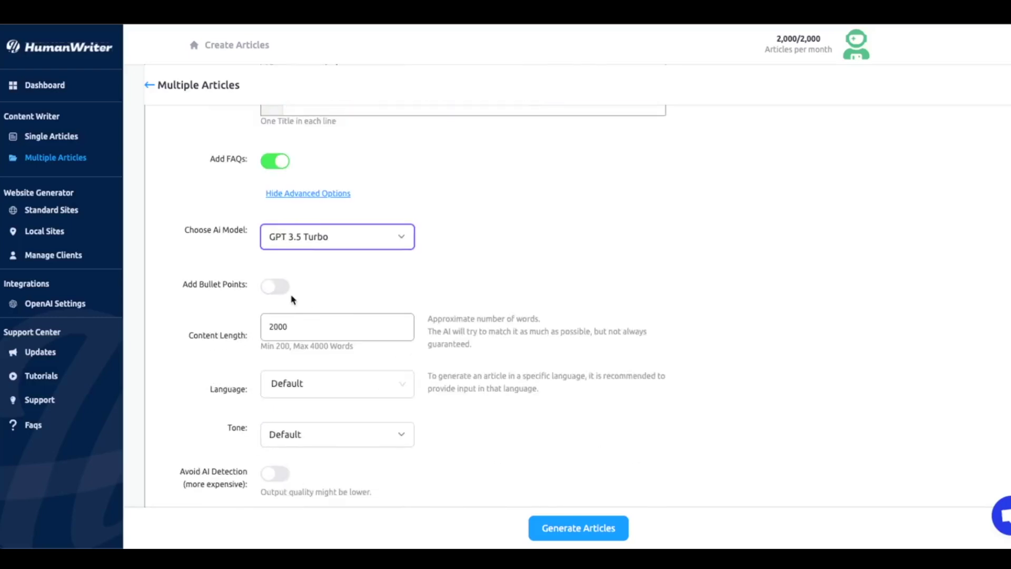
pyautogui.click(277, 285)
pyautogui.scroll(-1, 395, 350)
pyautogui.scroll(-2, 392, 346)
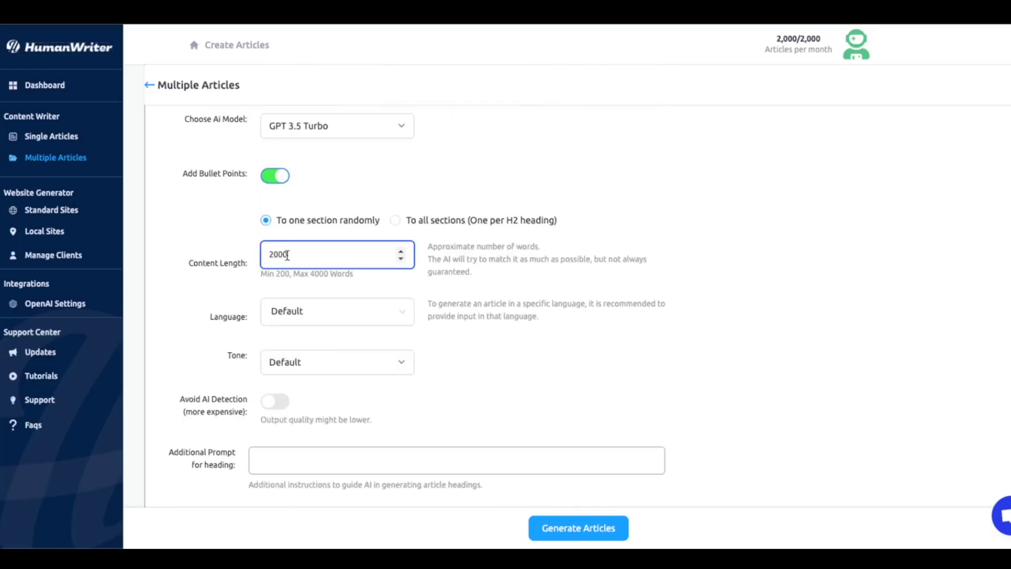
pyautogui.moveTo(371, 253); pyautogui.dragTo(195, 249)
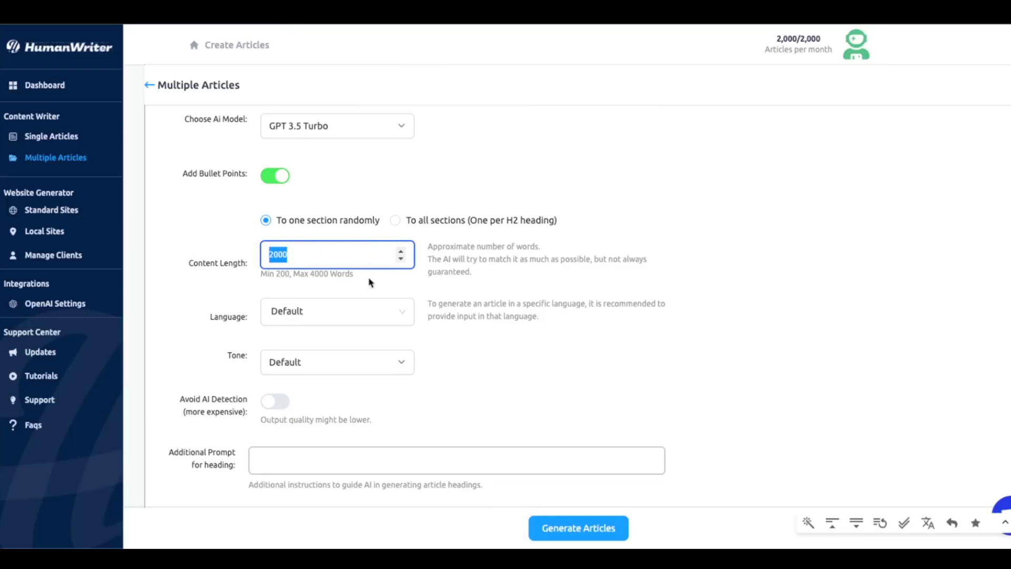
pyautogui.moveTo(351, 272); pyautogui.dragTo(257, 274)
pyautogui.click(309, 250)
pyautogui.scroll(-3, 310, 251)
pyautogui.click(253, 315)
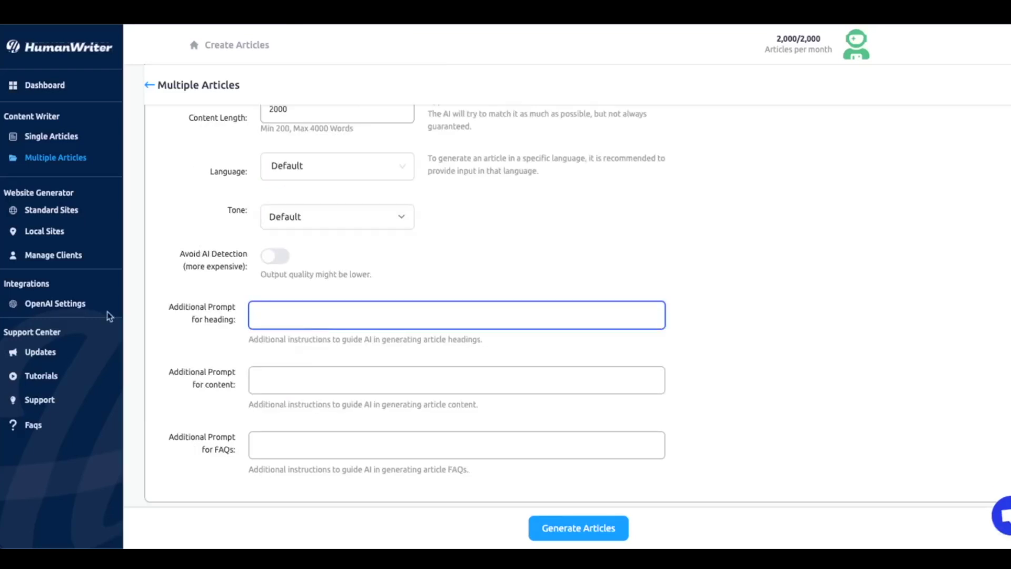
pyautogui.moveTo(158, 304); pyautogui.dragTo(260, 336)
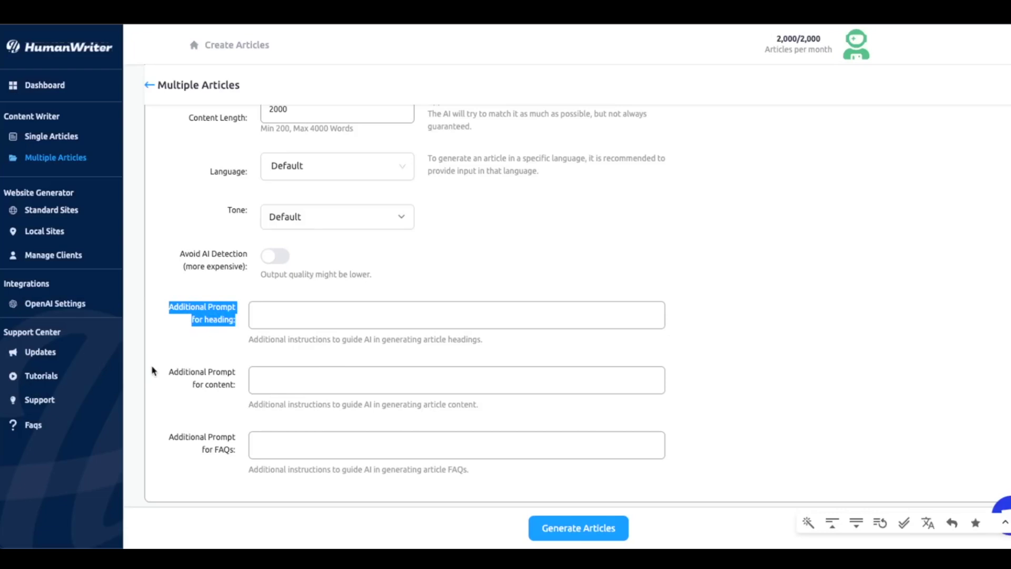
pyautogui.moveTo(152, 371); pyautogui.dragTo(316, 404)
pyautogui.moveTo(132, 426); pyautogui.dragTo(214, 458)
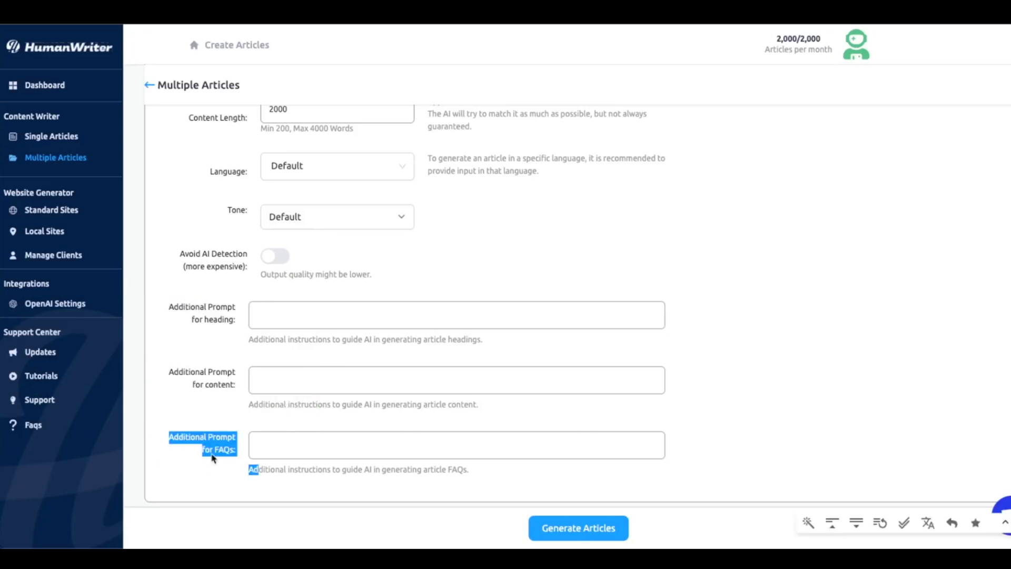
pyautogui.click(293, 434)
pyautogui.click(339, 334)
pyautogui.click(338, 324)
pyautogui.click(339, 400)
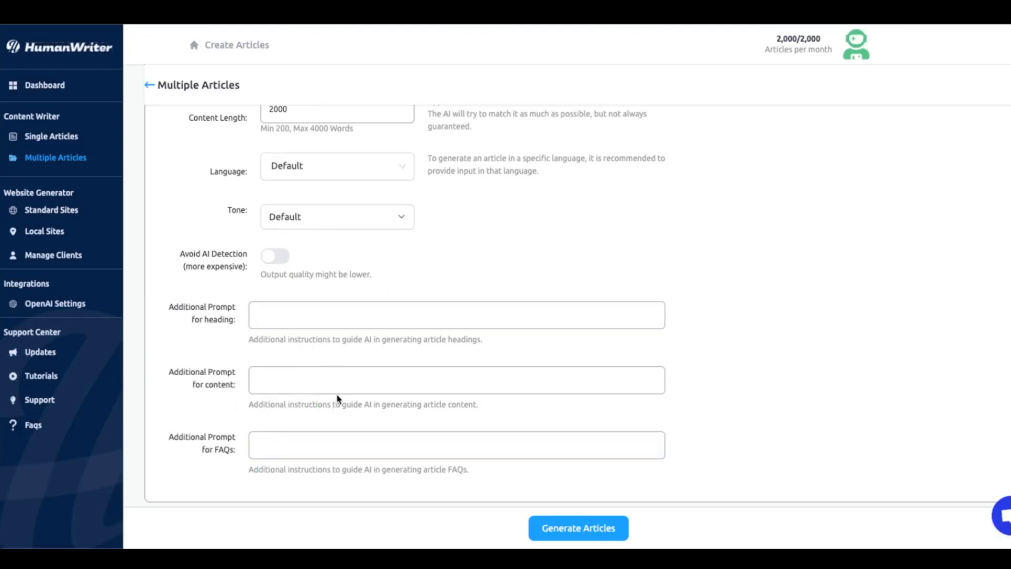
pyautogui.click(373, 391)
pyautogui.click(374, 435)
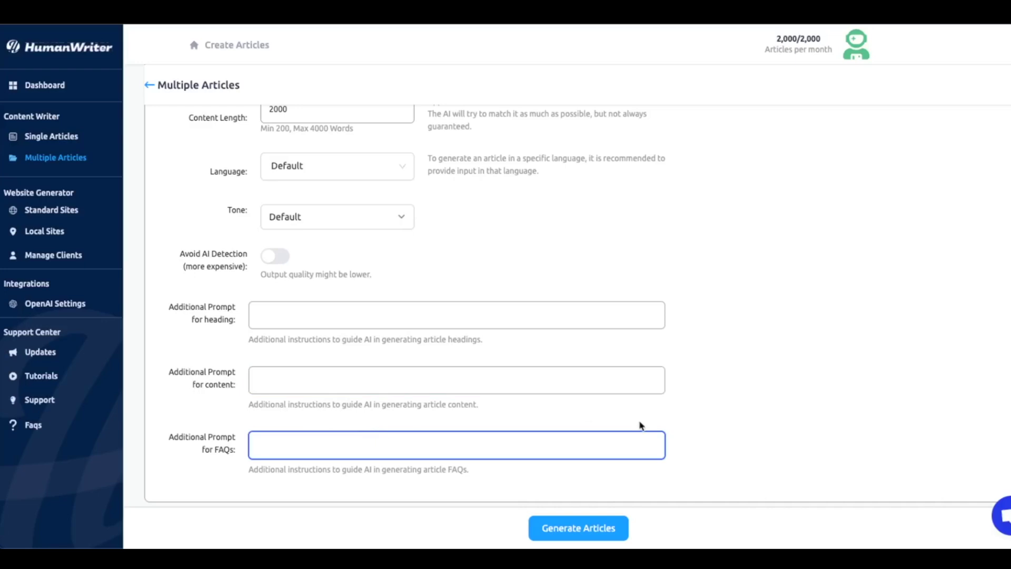
pyautogui.click(715, 431)
pyautogui.click(640, 448)
pyautogui.click(702, 432)
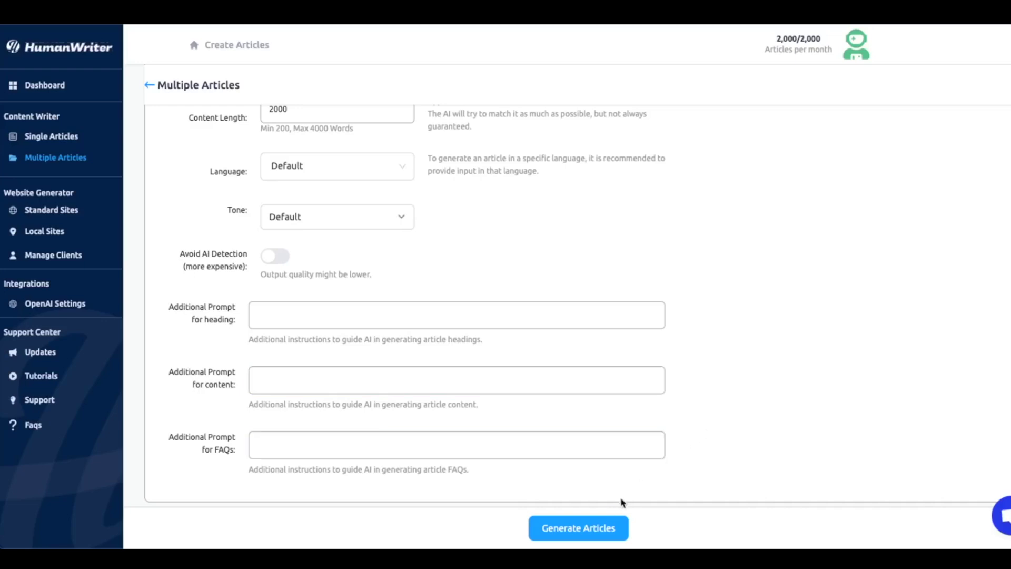
# Start generating the 16 Mantras articles and open the MANTRAS project's article list
pyautogui.click(615, 529)
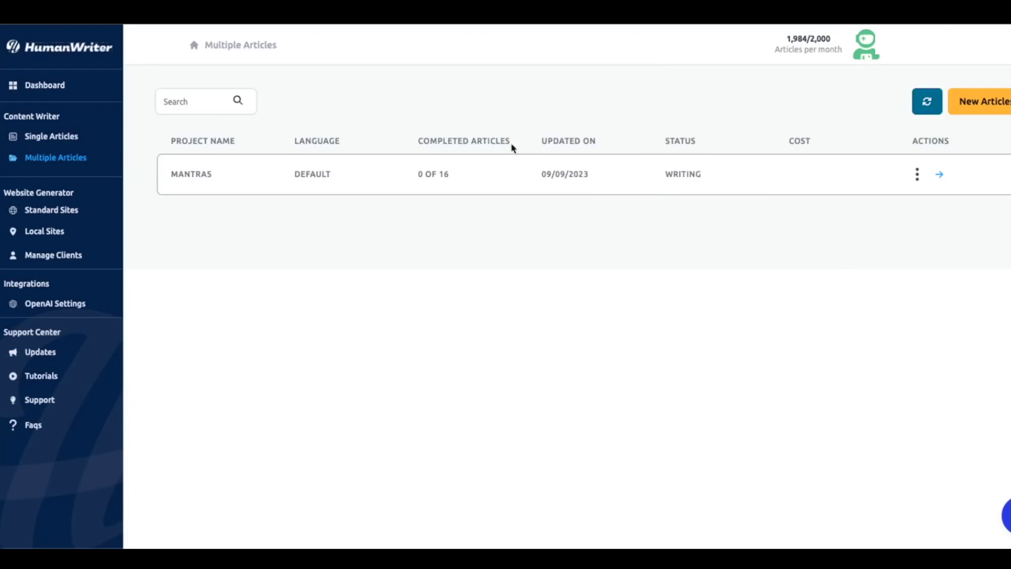
pyautogui.moveTo(510, 129); pyautogui.dragTo(535, 140)
pyautogui.click(587, 140)
pyautogui.click(433, 176)
pyautogui.scroll(-3, 764, 250)
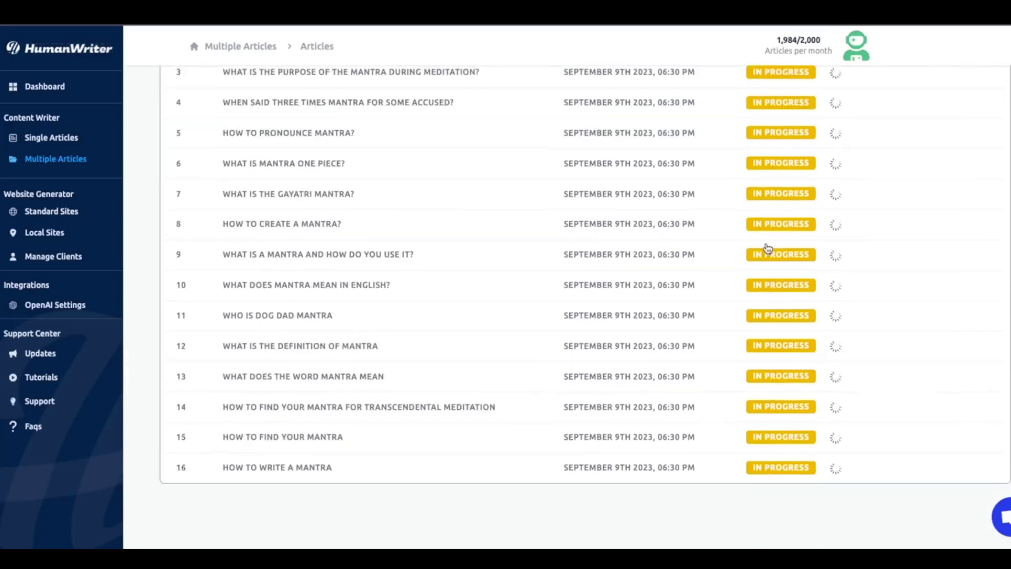
pyautogui.scroll(4, 752, 177)
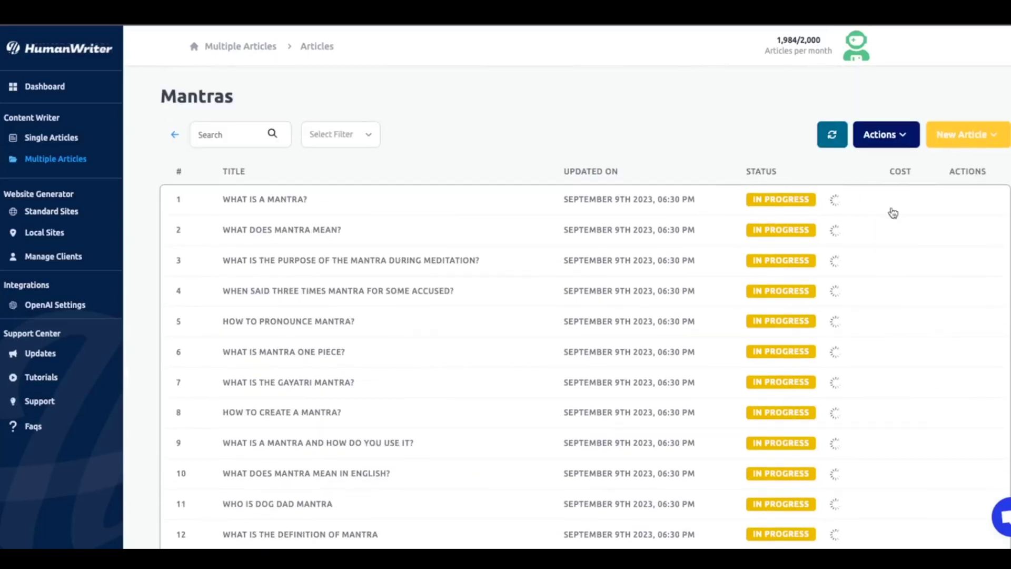
pyautogui.scroll(-4, 815, 321)
pyautogui.scroll(5, 817, 323)
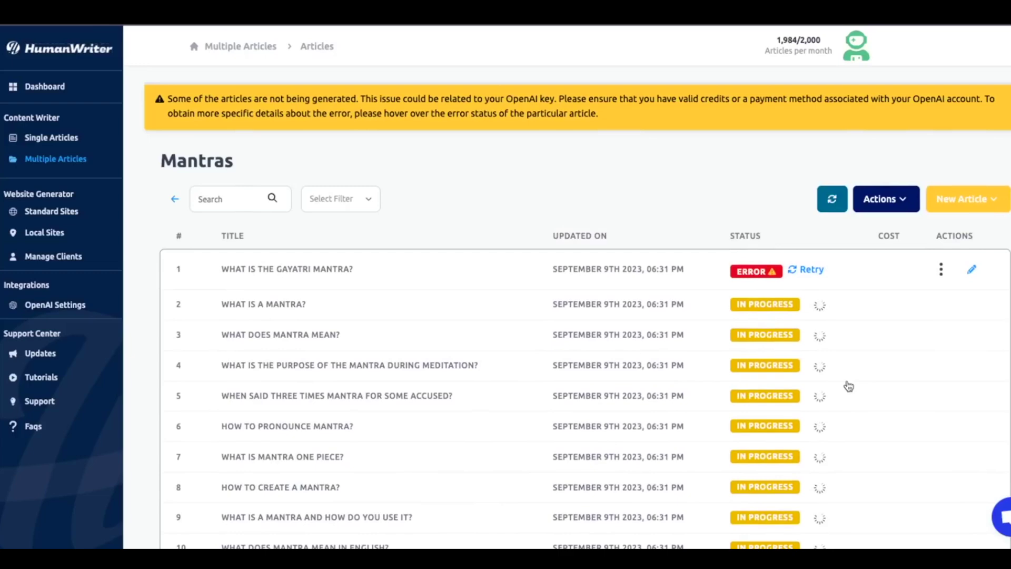
# Re-queue the failed article, then open the options for 'What Is A Mantra?'
pyautogui.click(795, 270)
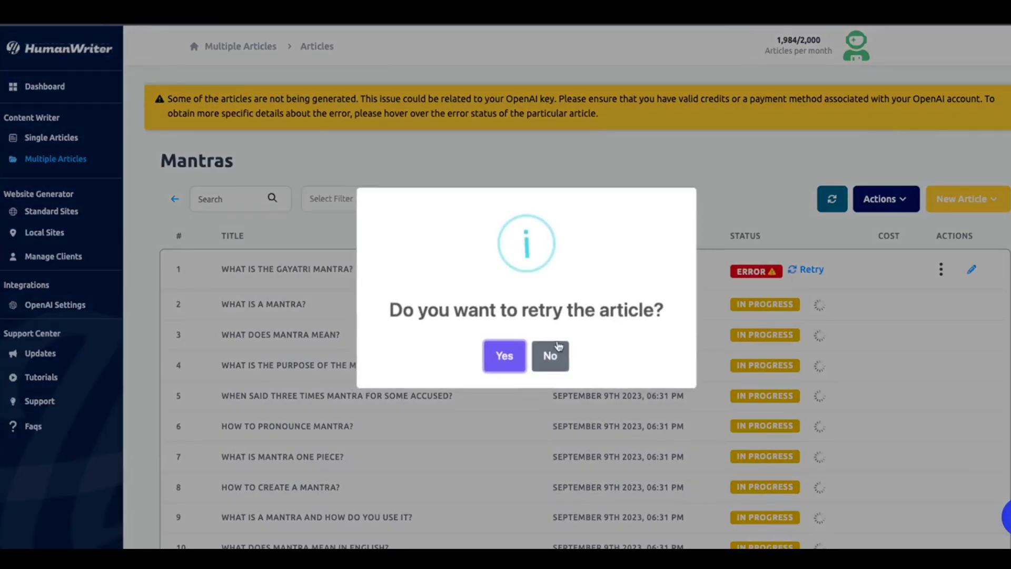
pyautogui.click(504, 354)
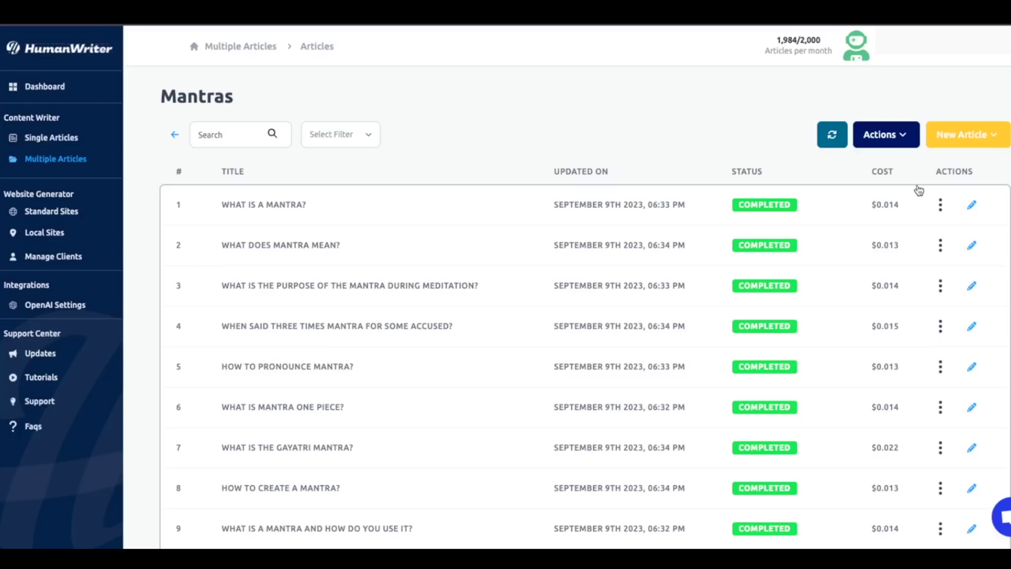
pyautogui.scroll(-3, 927, 190)
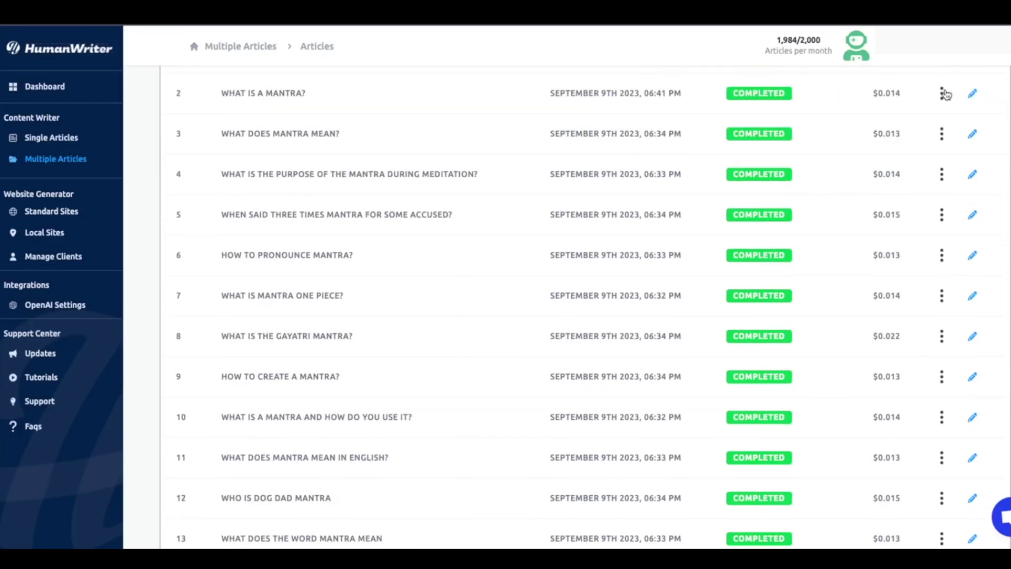
pyautogui.click(944, 93)
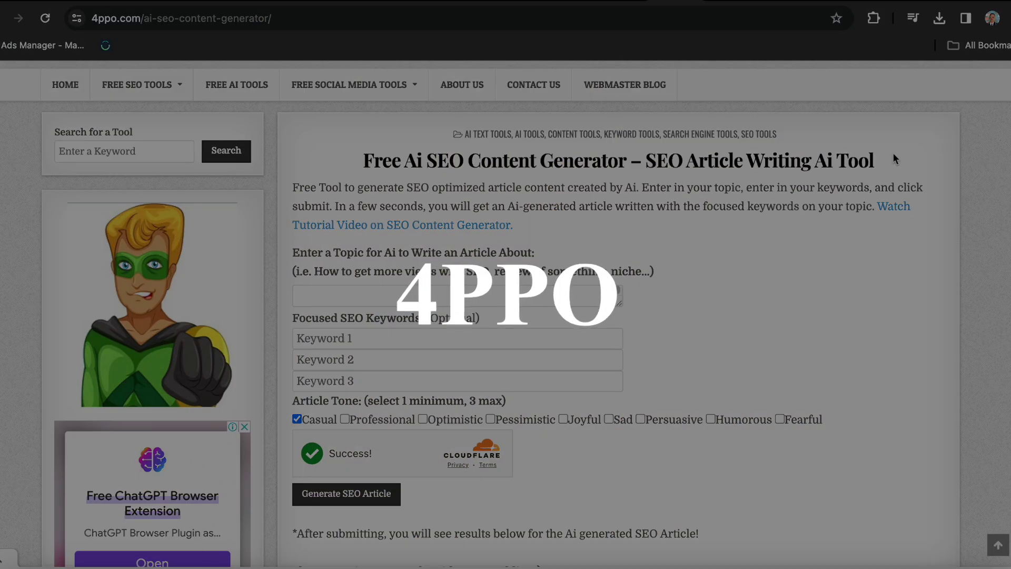
pyautogui.tripleClick(894, 157)
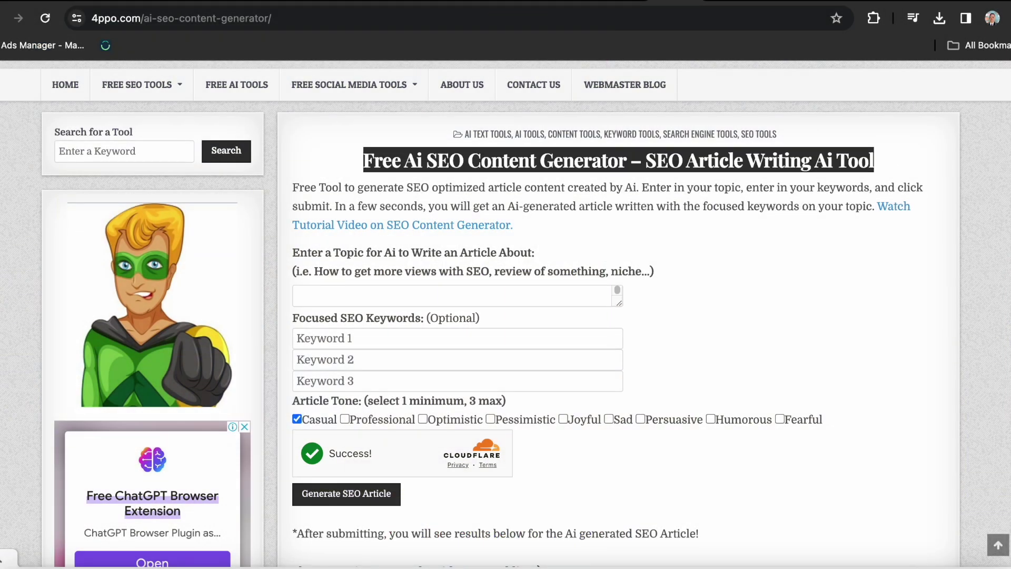
pyautogui.tripleClick(810, 188)
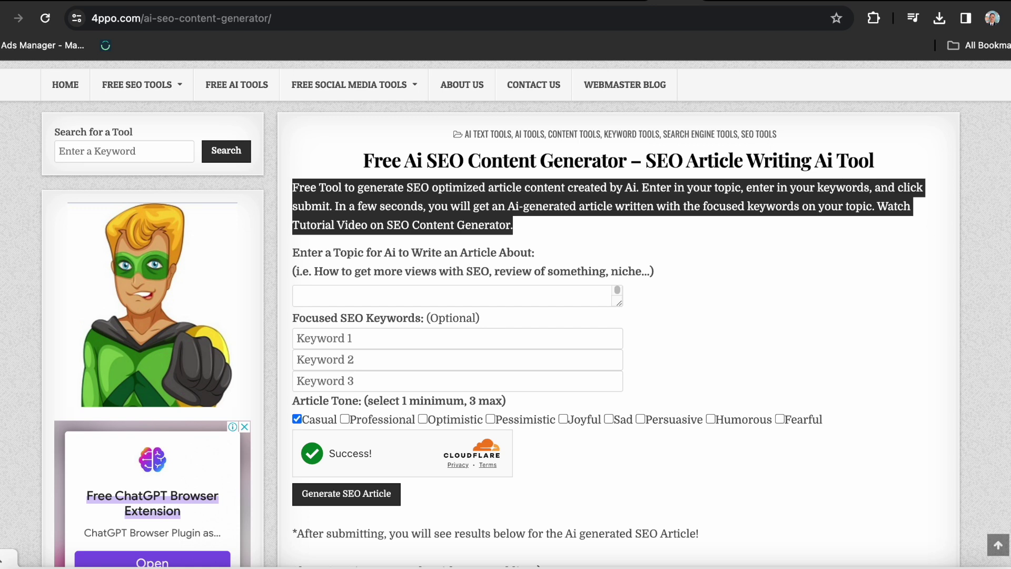
pyautogui.scroll(-1, 480, 199)
pyautogui.tripleClick(479, 199)
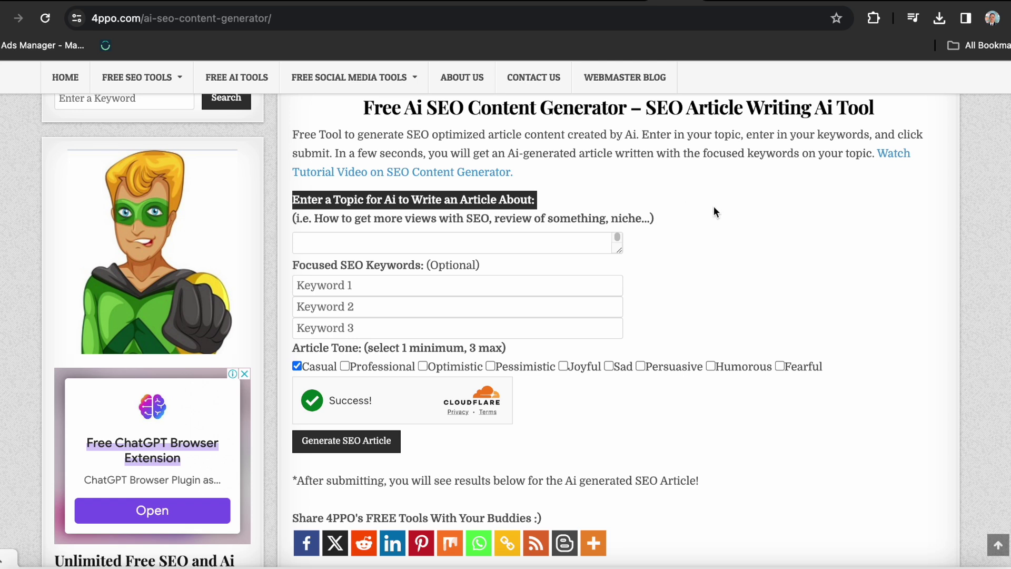
pyautogui.click(701, 213)
pyautogui.tripleClick(373, 266)
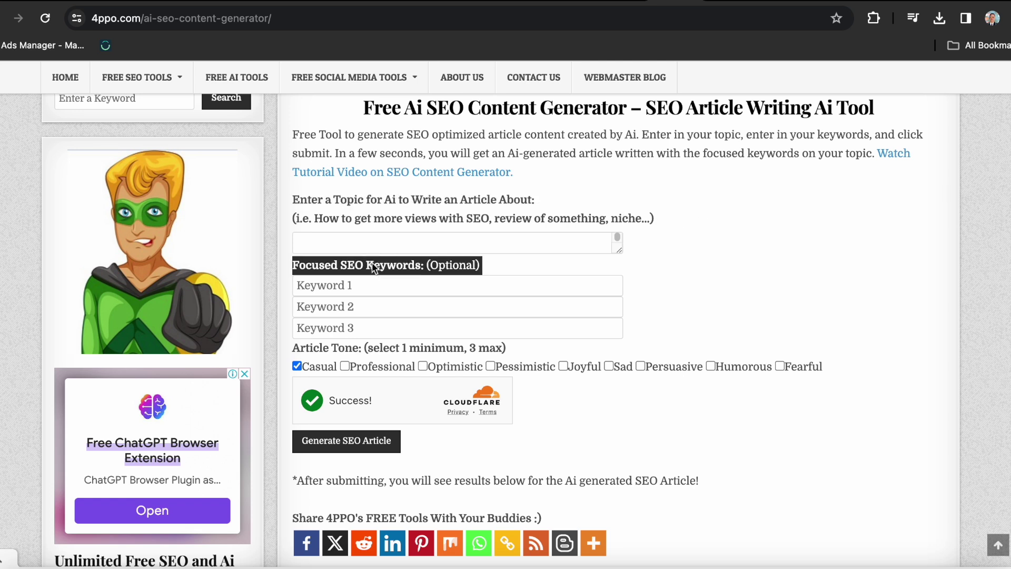
pyautogui.click(652, 293)
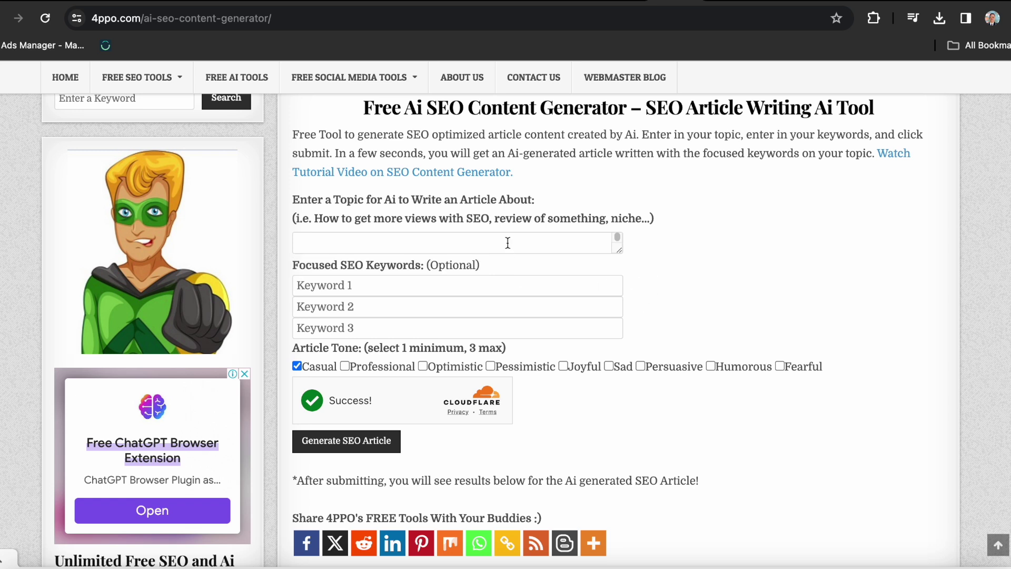
pyautogui.scroll(-6, 716, 314)
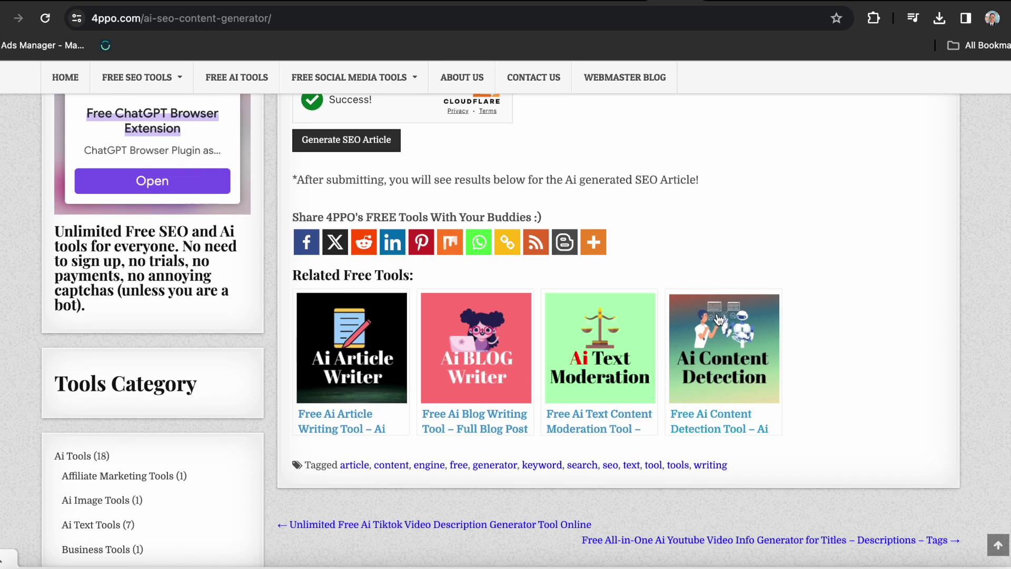
pyautogui.scroll(5, 764, 315)
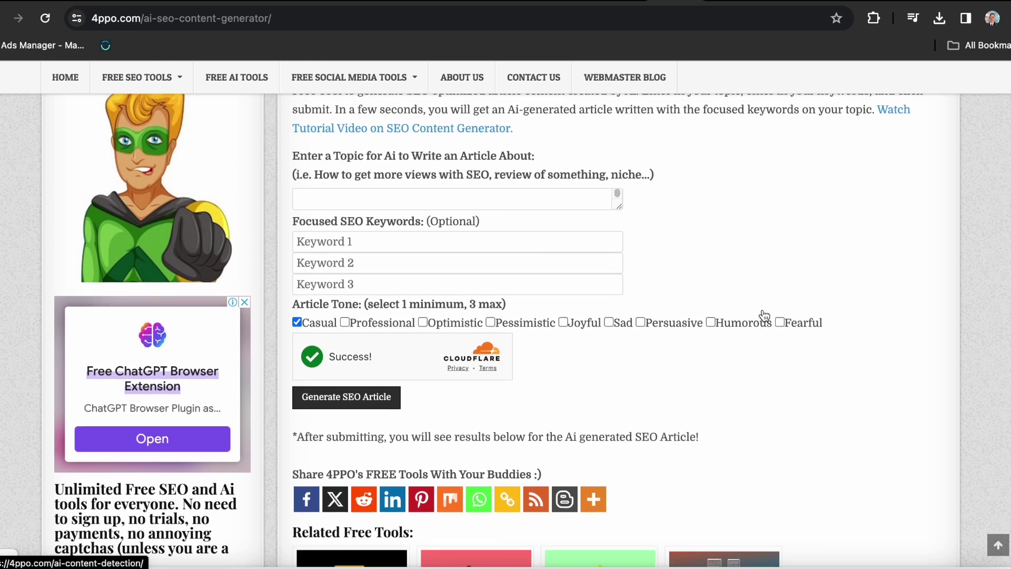
# Enter Bluehost Review as the article topic
pyautogui.scroll(1, 764, 316)
pyautogui.click(560, 203)
pyautogui.write('BLu')
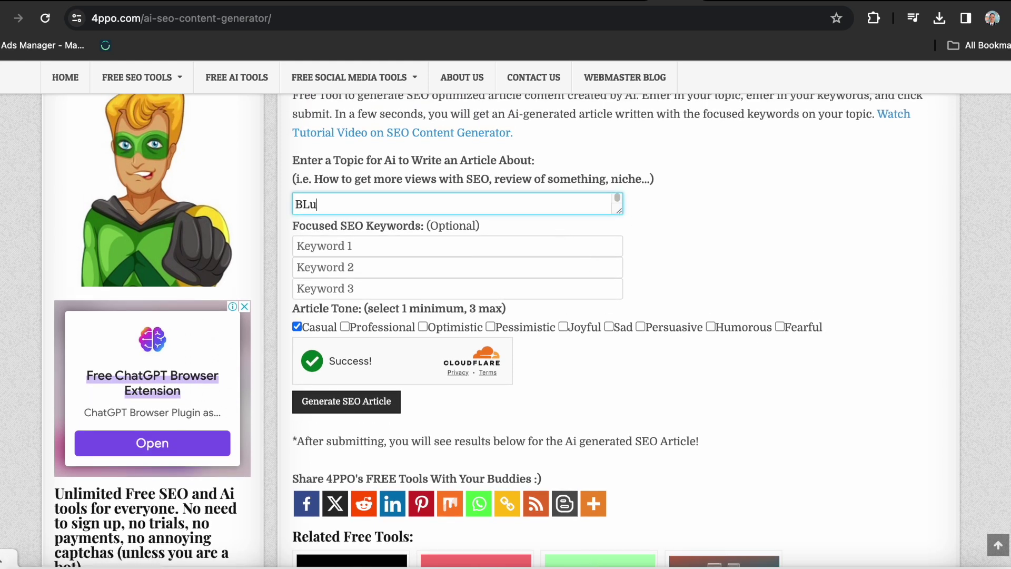
pyautogui.write('luehost Review')
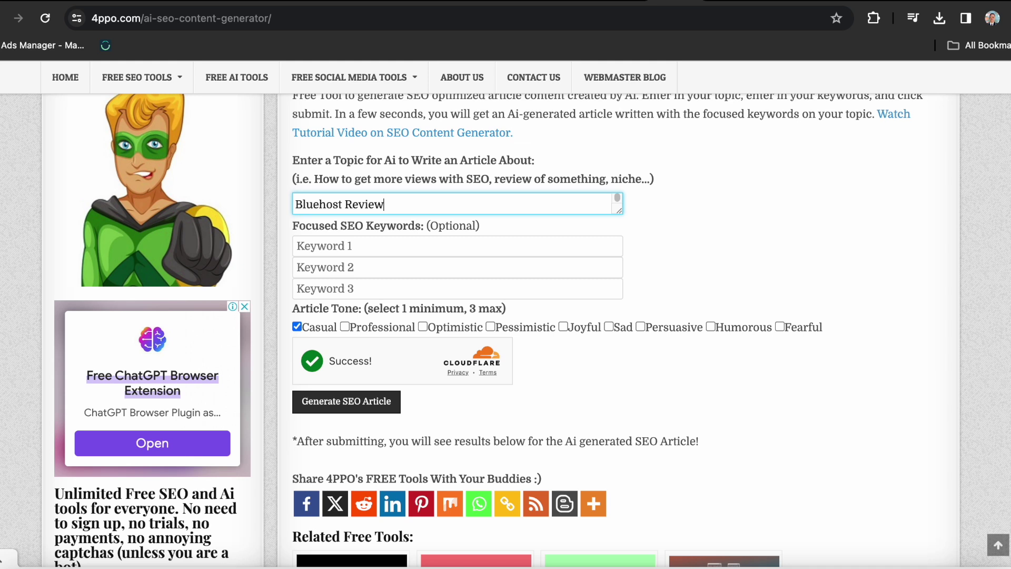
# Fill keywords Bluehost Features, Bluehost Discount and Bluehost Prices, then generate the SEO article
pyautogui.tripleClick(801, 220)
pyautogui.press('Tab')
pyautogui.write('Bluehost fea')
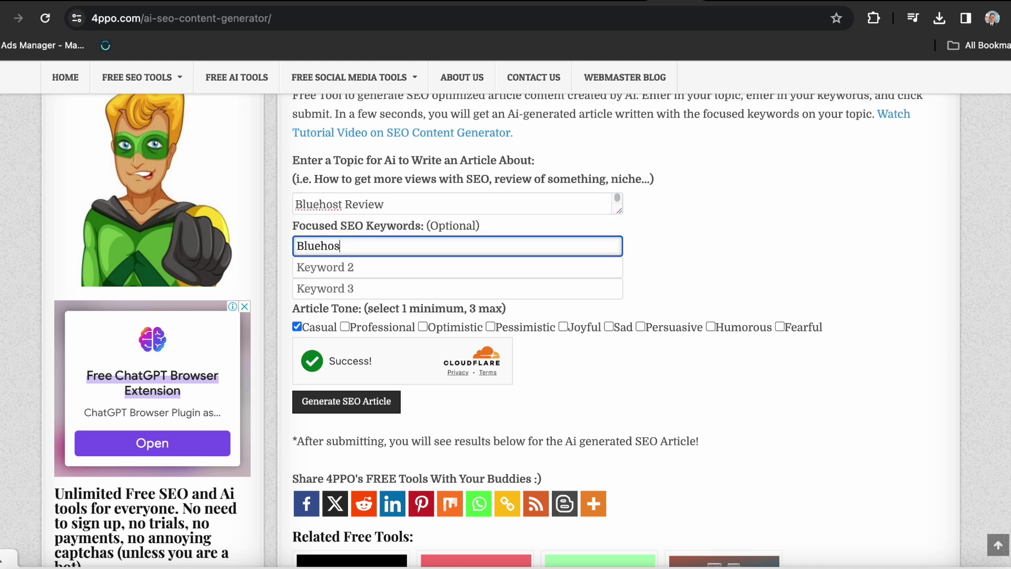
pyautogui.press('Tab')
pyautogui.write('Bluehost discount')
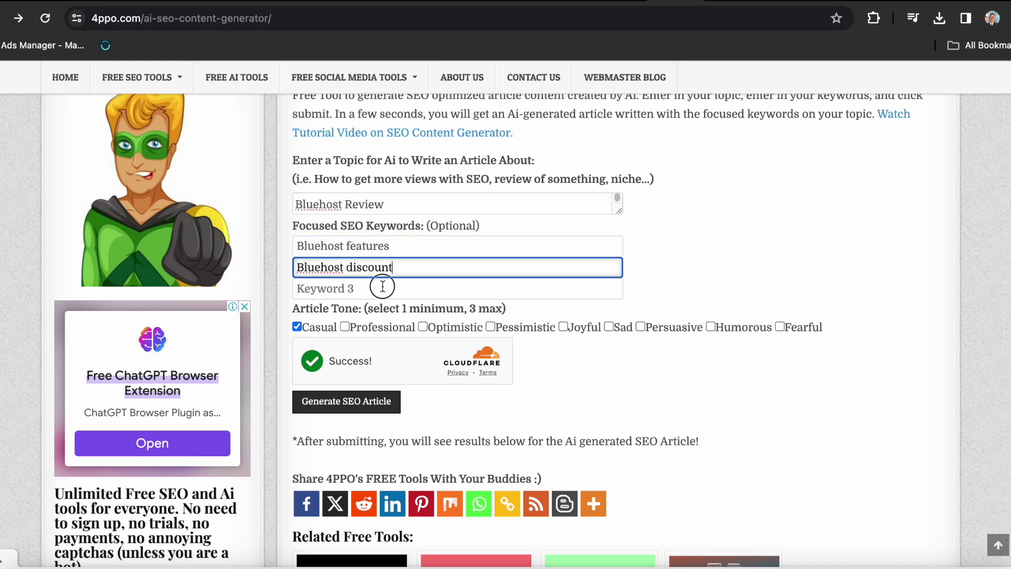
pyautogui.click(384, 287)
pyautogui.write('Bluehost Prices')
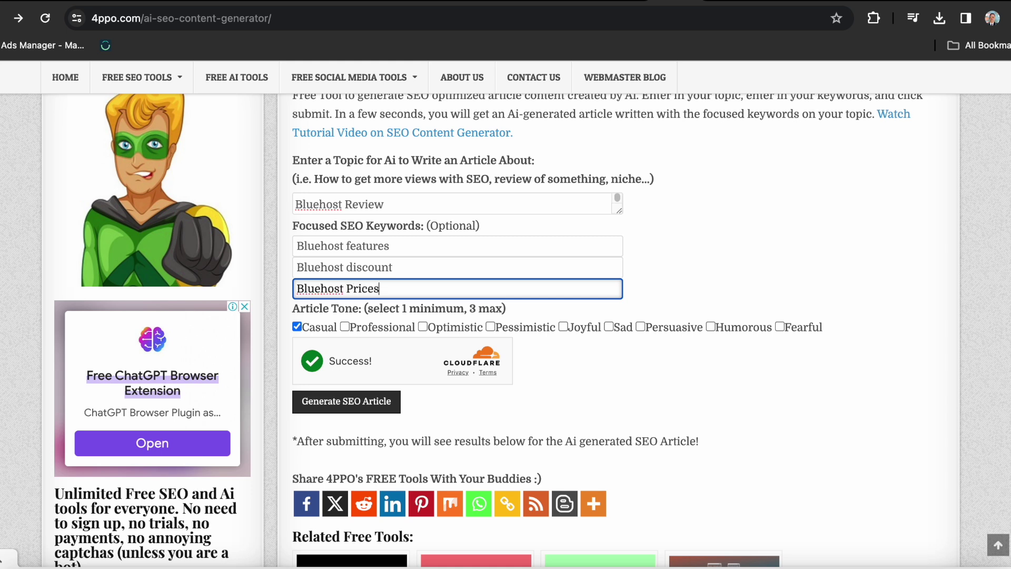
pyautogui.press('Tab')
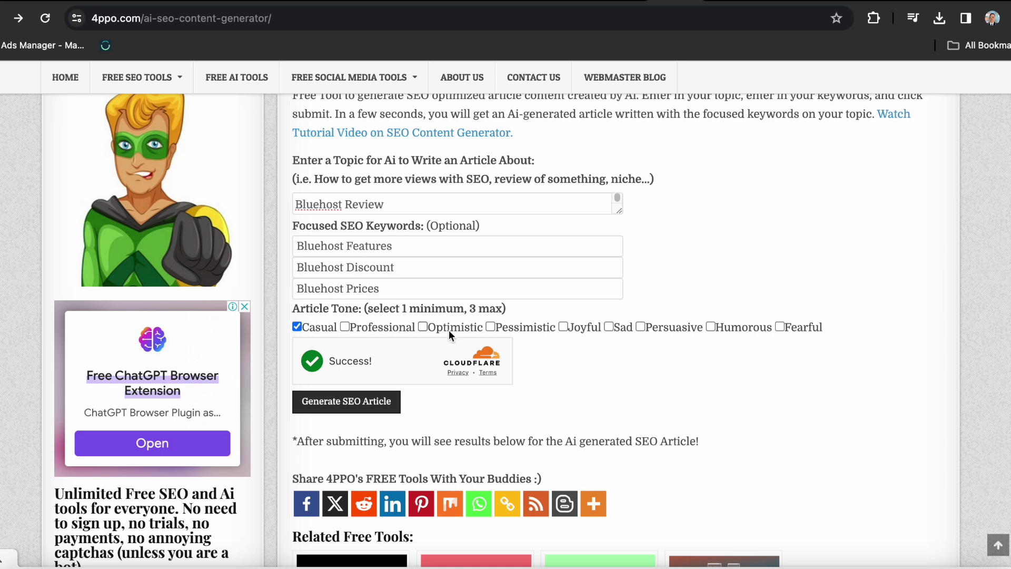
pyautogui.doubleClick(809, 327)
pyautogui.click(364, 407)
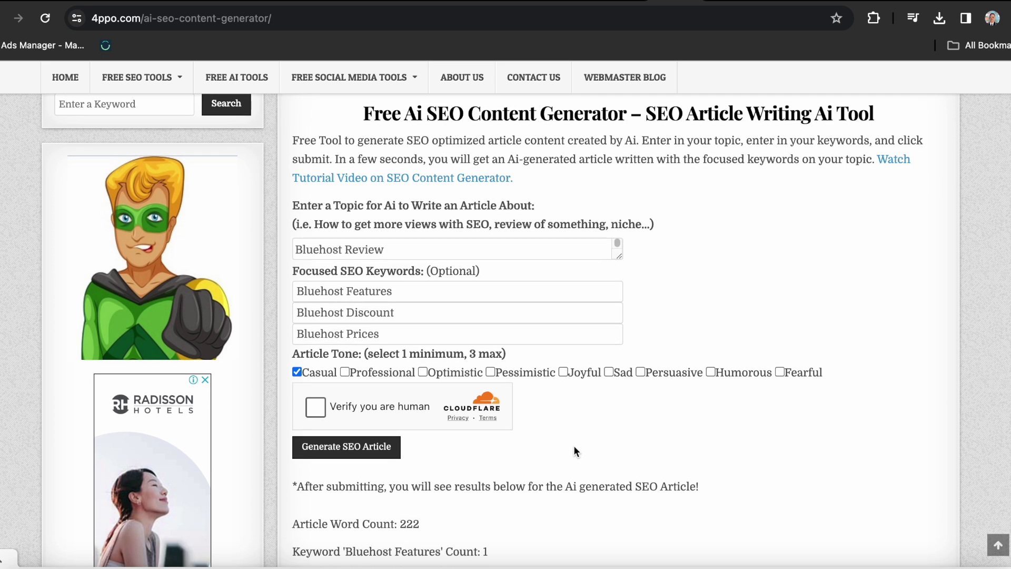
pyautogui.scroll(-5, 578, 444)
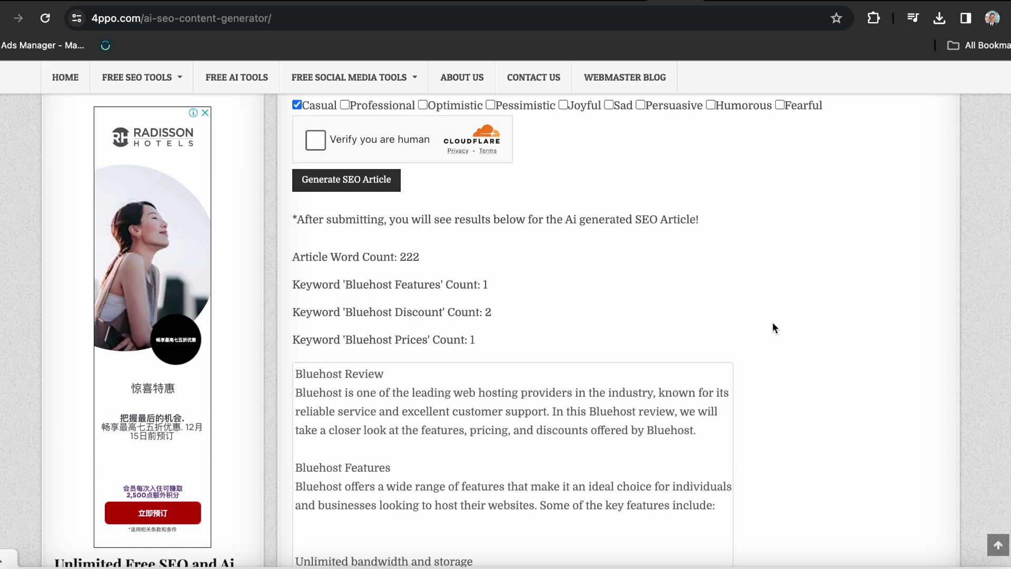
pyautogui.doubleClick(417, 259)
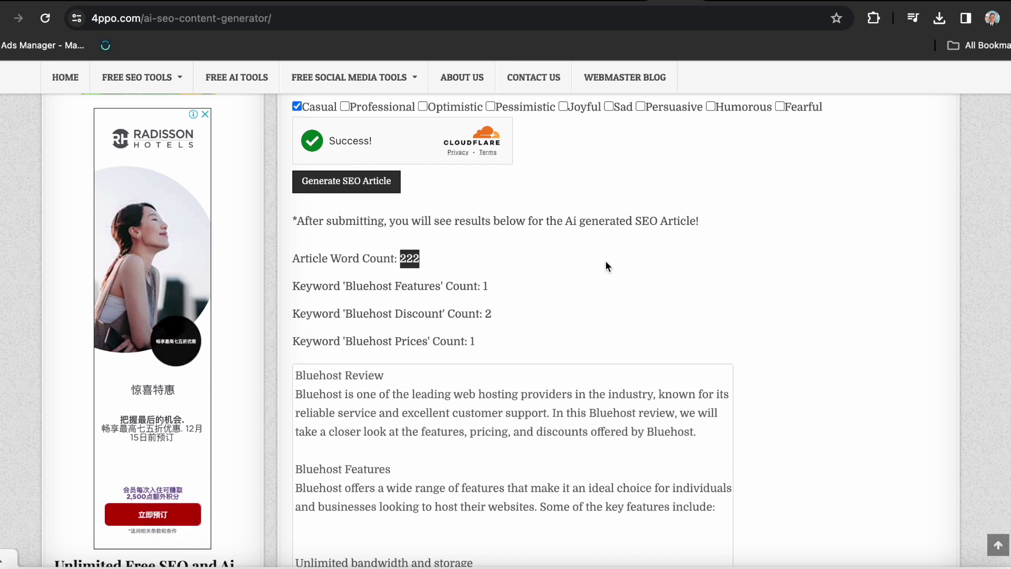
pyautogui.click(606, 274)
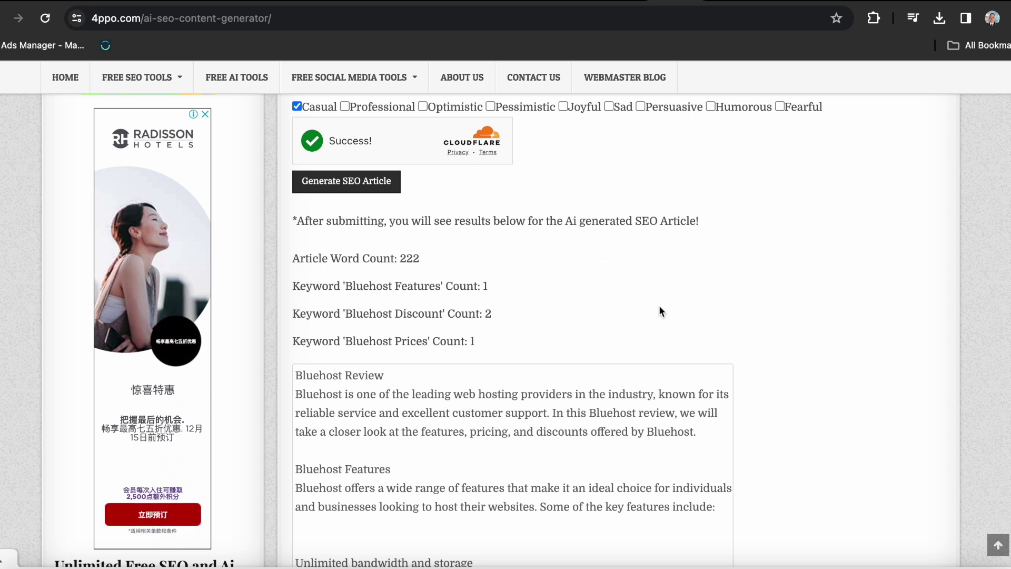
pyautogui.scroll(-1, 759, 330)
pyautogui.scroll(-5, 759, 328)
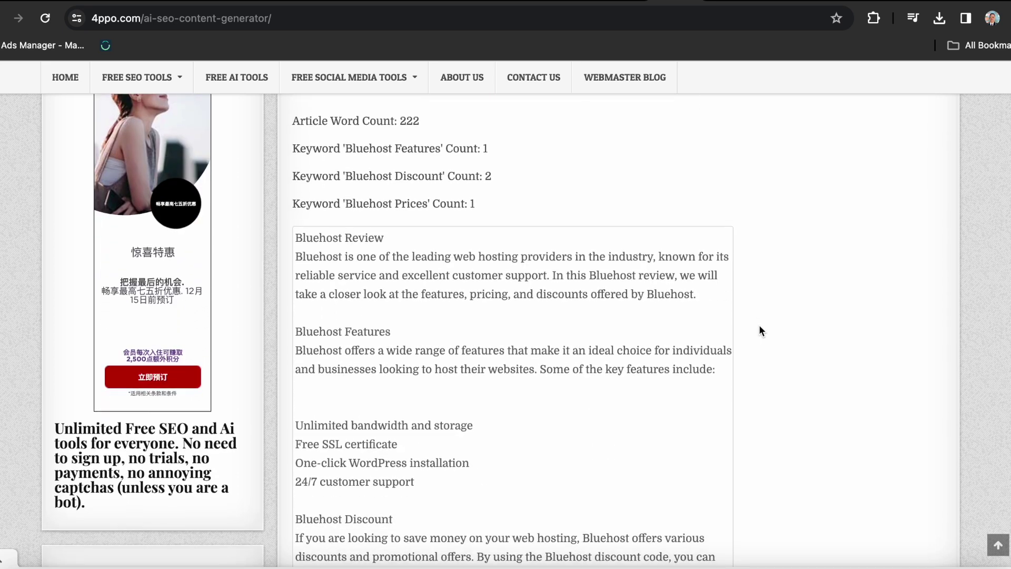
pyautogui.scroll(-1, 758, 326)
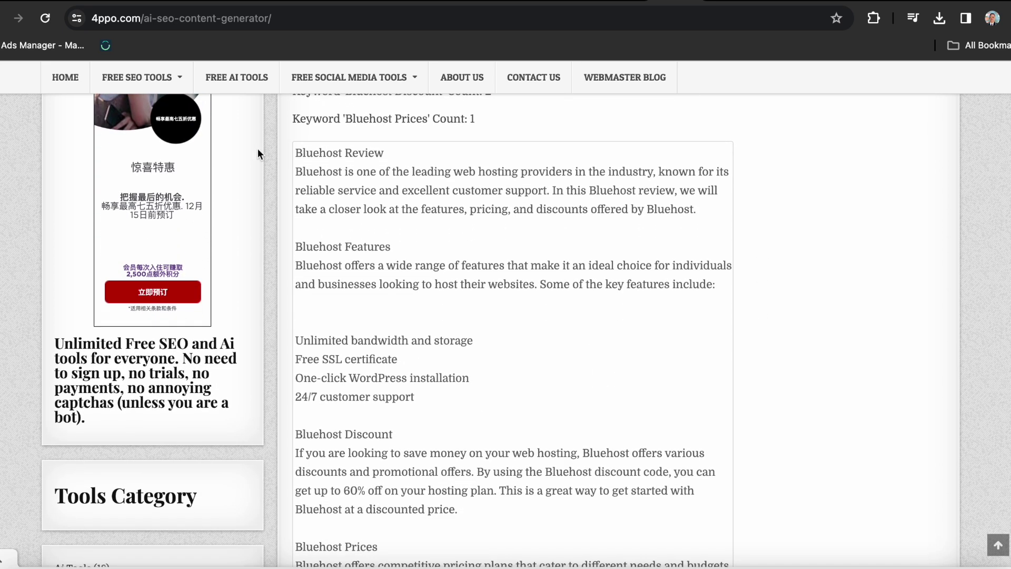
pyautogui.scroll(4, 759, 332)
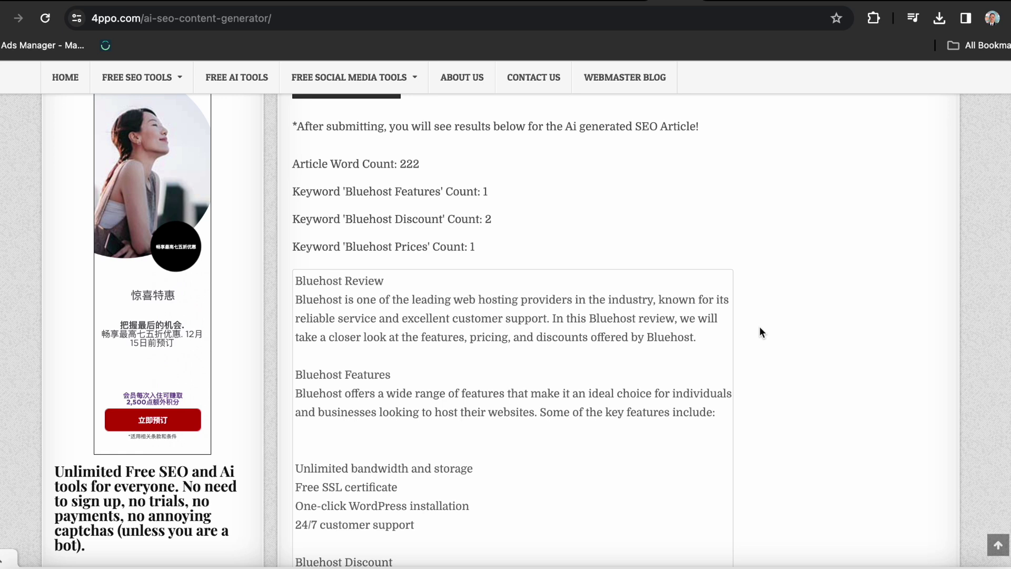
# Select the rendered Bluehost article from its last paragraph up to the Bluehost Review heading
pyautogui.moveTo(296, 281); pyautogui.dragTo(644, 422)
pyautogui.hotkey('ctrl', 'c')
pyautogui.scroll(3, 868, 315)
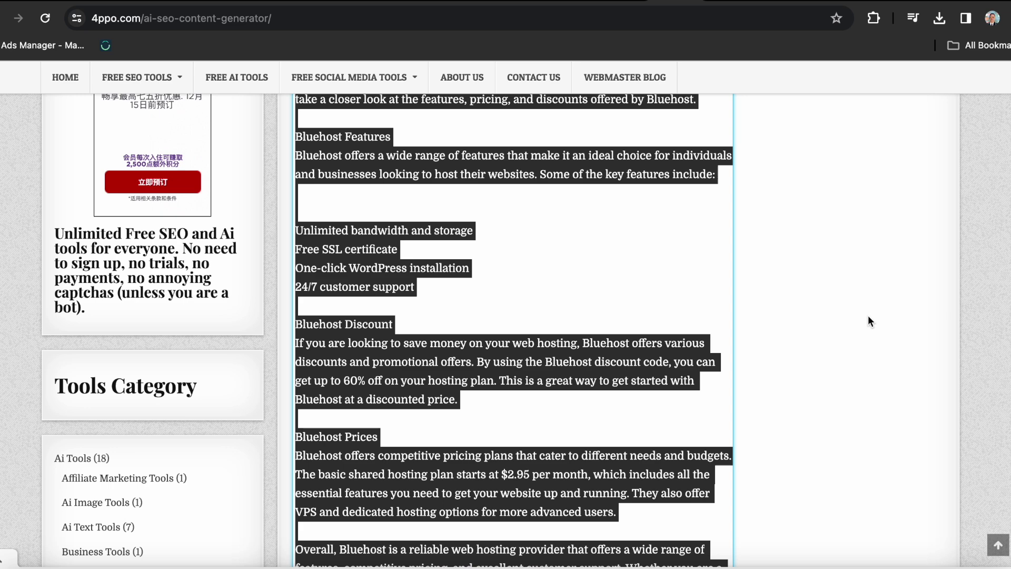
pyautogui.scroll(2, 869, 322)
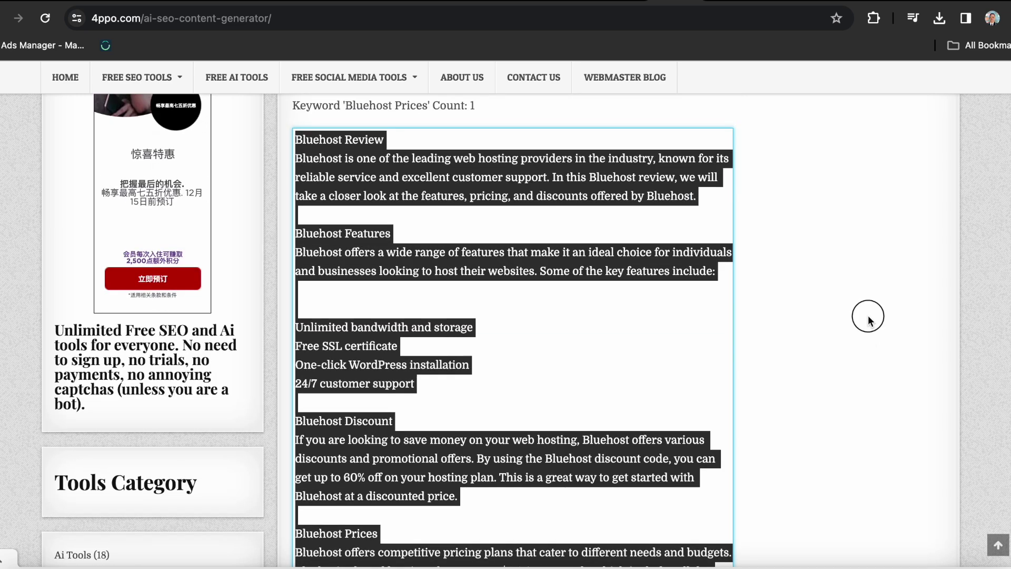
pyautogui.click(868, 315)
pyautogui.scroll(-7, 803, 340)
pyautogui.scroll(-3, 798, 338)
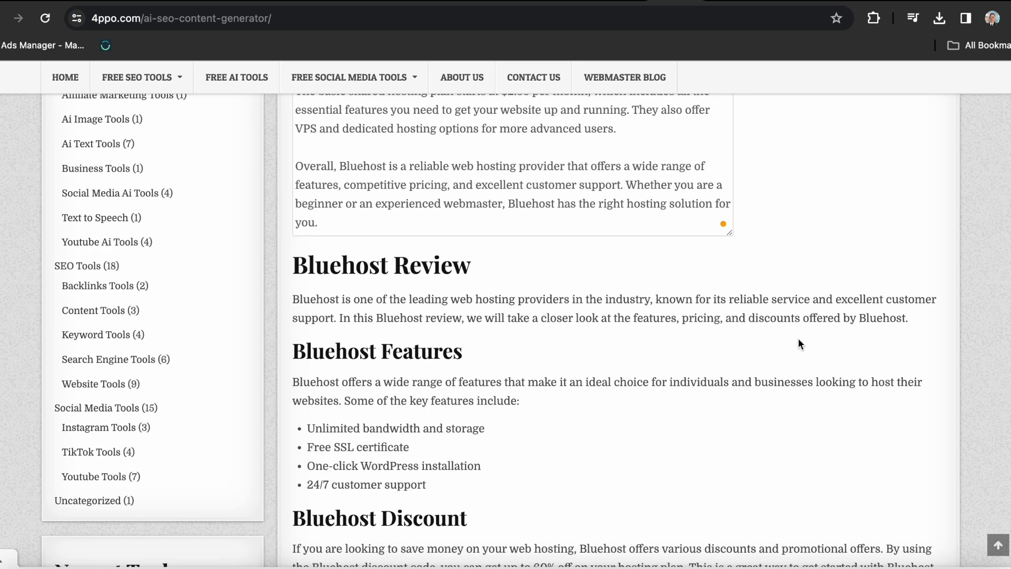
pyautogui.moveTo(341, 182); pyautogui.dragTo(424, 185)
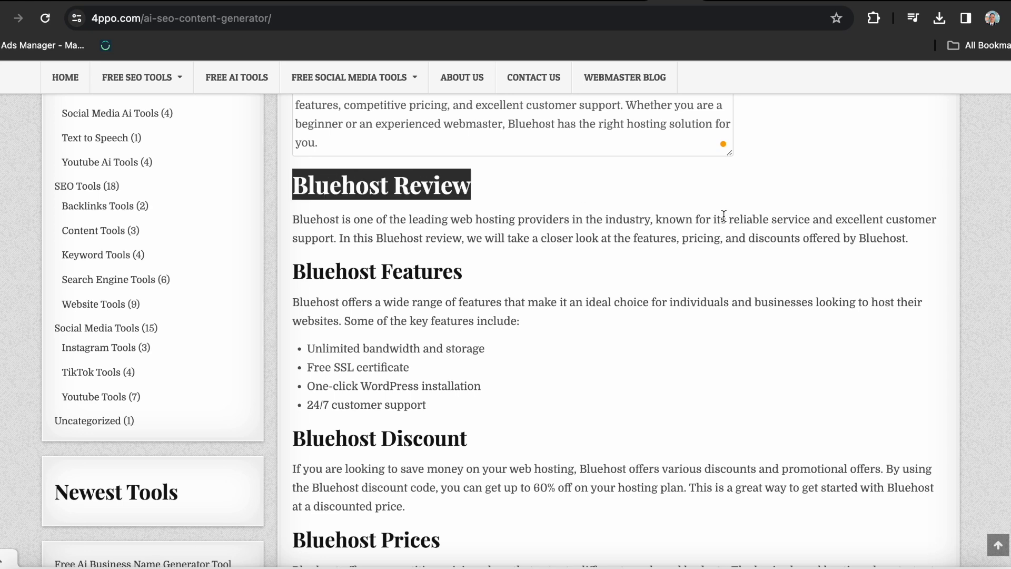
pyautogui.click(728, 257)
pyautogui.scroll(-5, 728, 257)
pyautogui.scroll(1, 690, 270)
pyautogui.moveTo(316, 424); pyautogui.dragTo(293, 208)
# Paste the copied Bluehost article into the body of the new Ghost post
pyautogui.hotkey('ctrl', 'Tab')
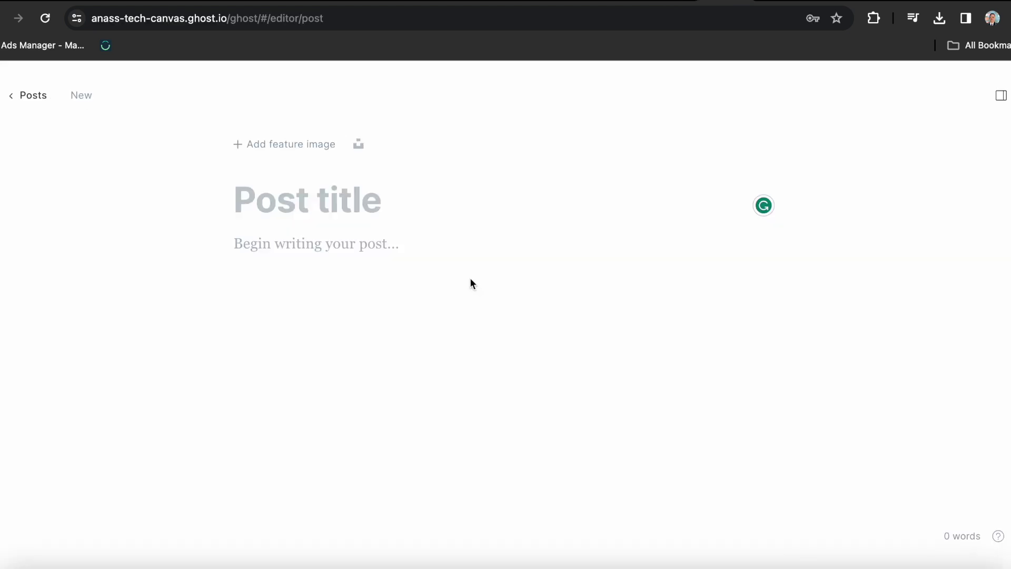
pyautogui.hotkey('ctrl', 'v')
pyautogui.hotkey('ctrl', 'z')
pyautogui.click(402, 255)
pyautogui.hotkey('ctrl', 'v')
pyautogui.scroll(10, 470, 264)
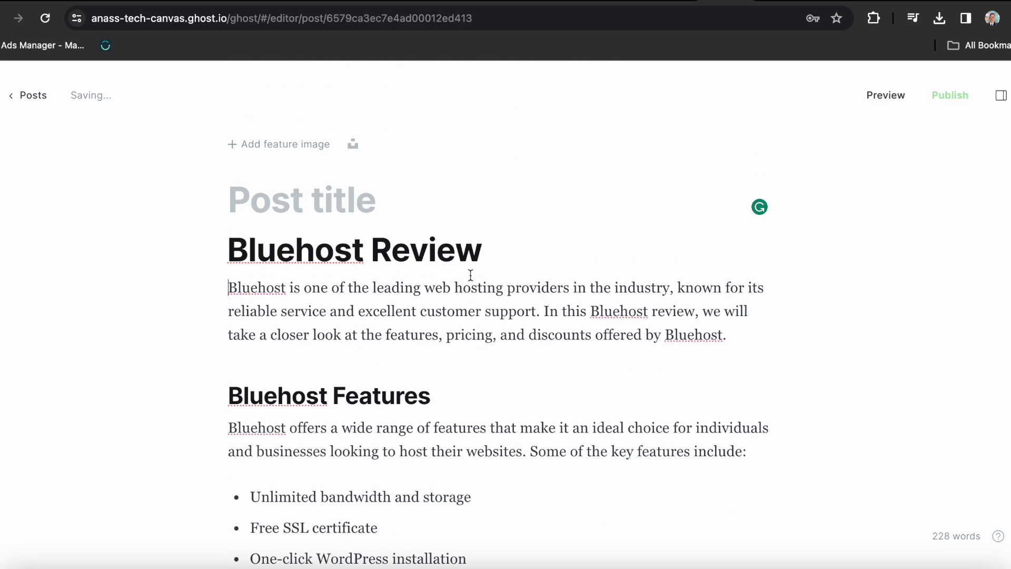
# Move 'Bluehost Review' into the post title and tidy the blank lines around the opening paragraph
pyautogui.press('BackSpace')
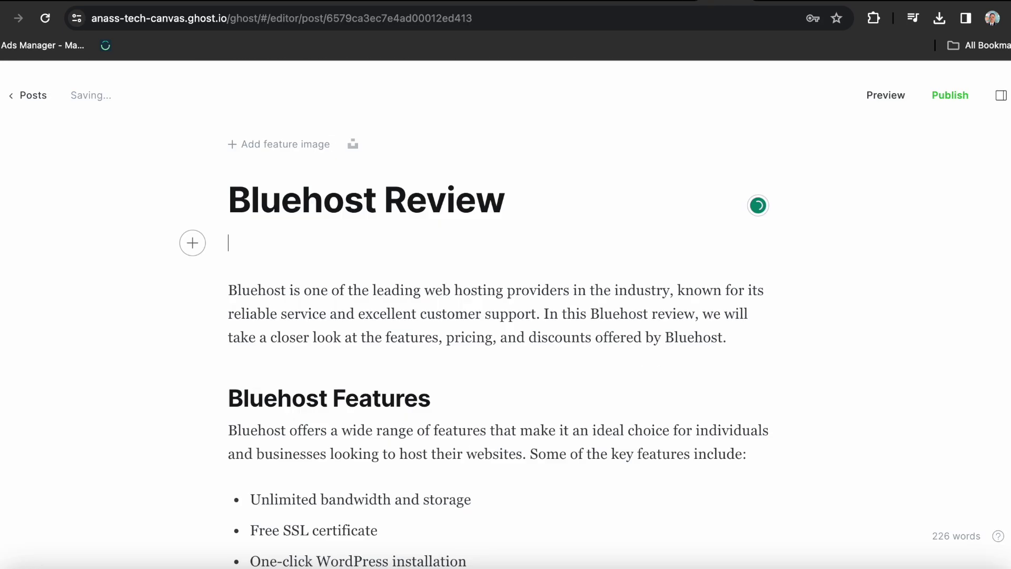
pyautogui.press('Delete')
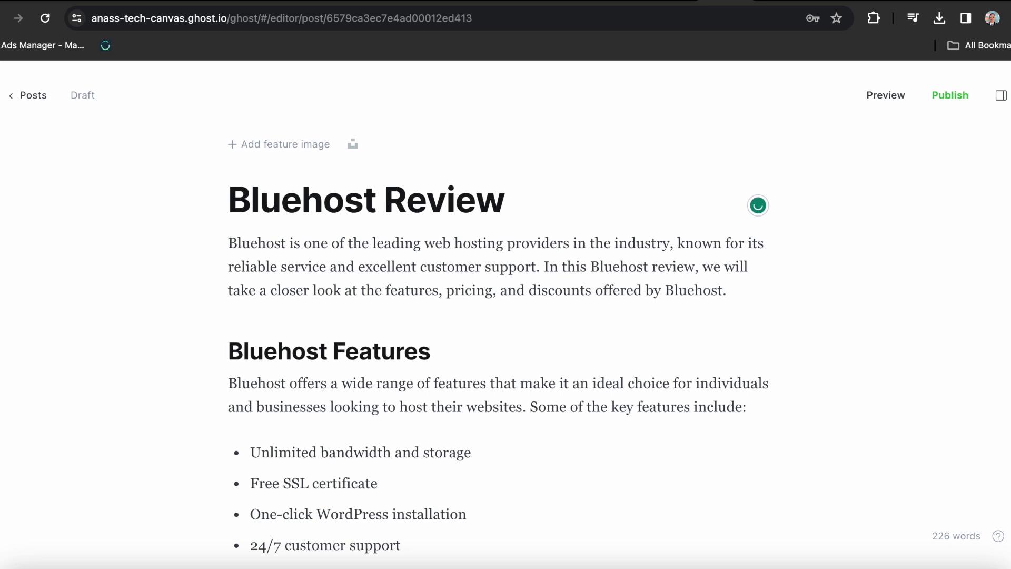
pyautogui.press('Return')
pyautogui.click(695, 337)
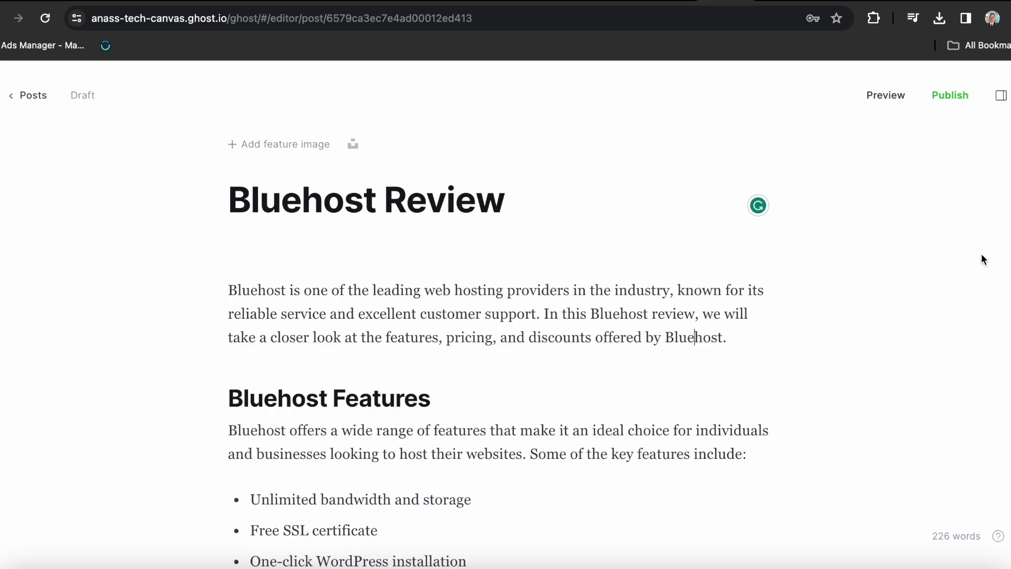
pyautogui.scroll(-4, 498, 347)
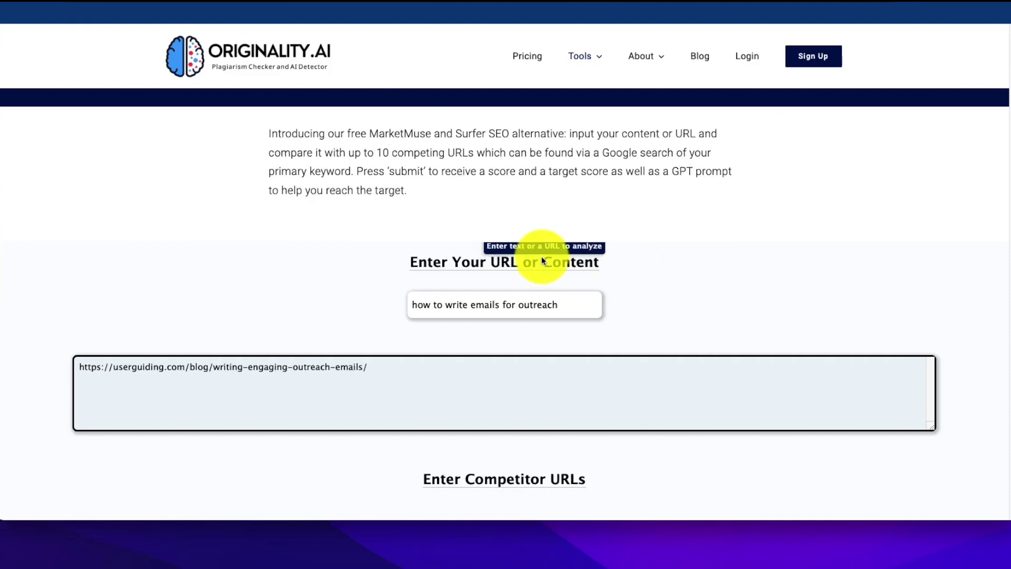
pyautogui.scroll(2, 292, 226)
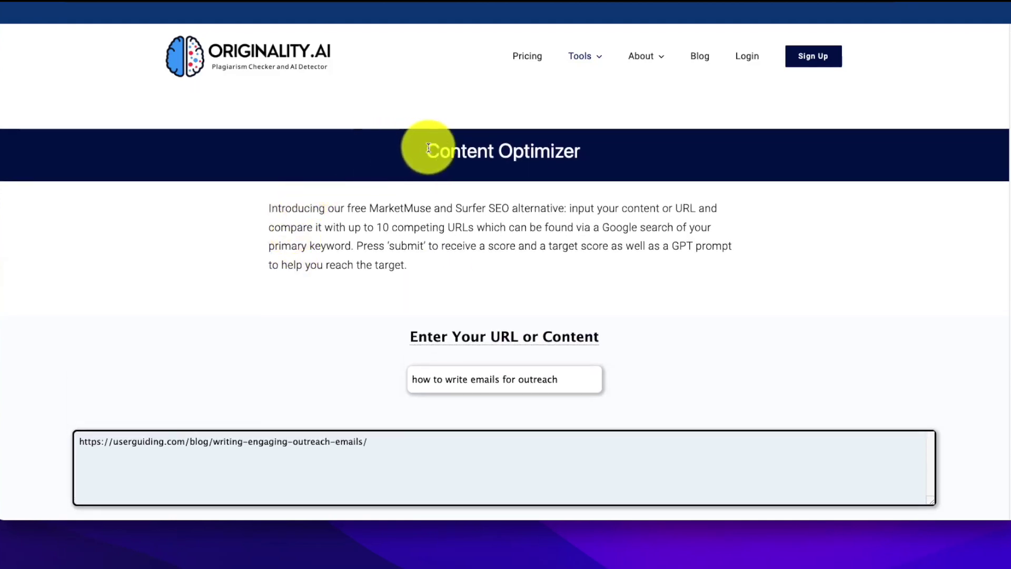
pyautogui.moveTo(428, 149); pyautogui.dragTo(609, 156)
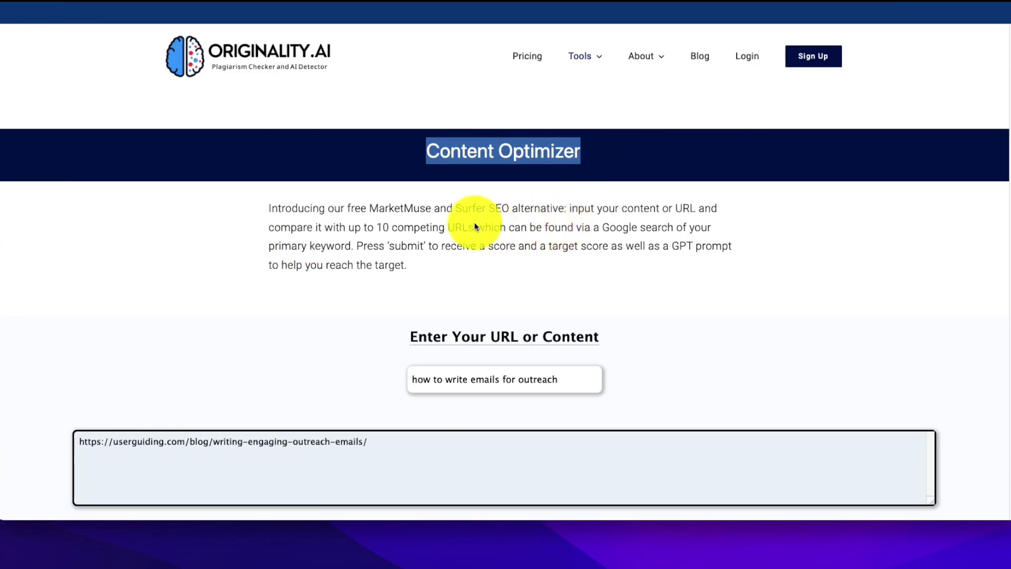
pyautogui.moveTo(455, 208); pyautogui.dragTo(509, 206)
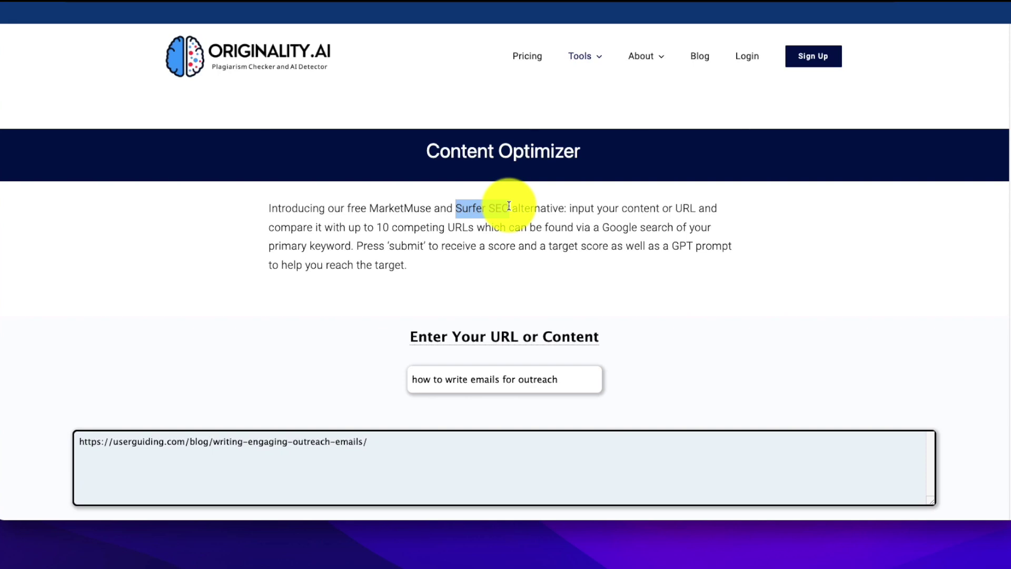
pyautogui.press('Tab')
pyautogui.scroll(-2, 309, 275)
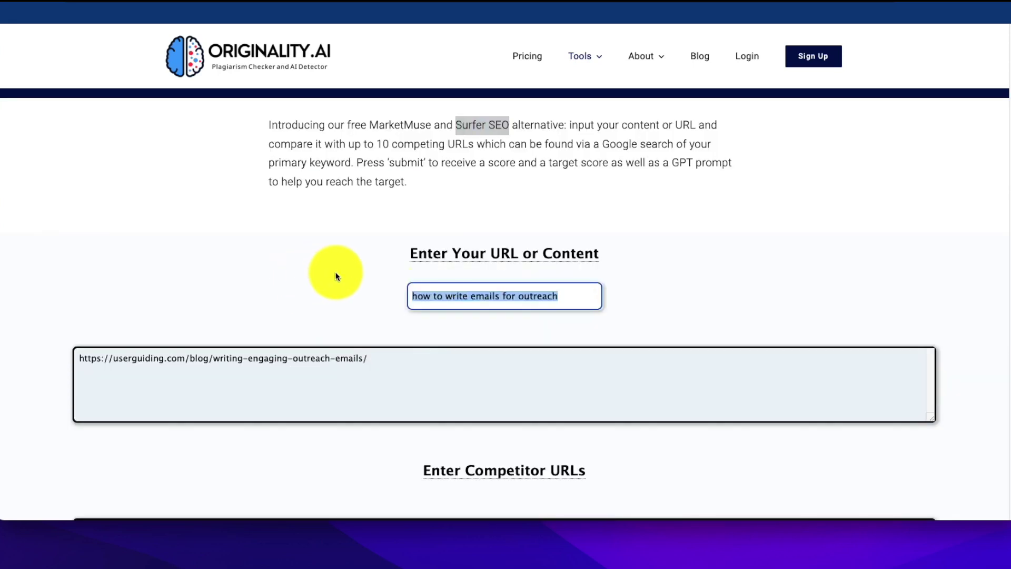
pyautogui.scroll(-1, 337, 285)
pyautogui.scroll(-3, 340, 285)
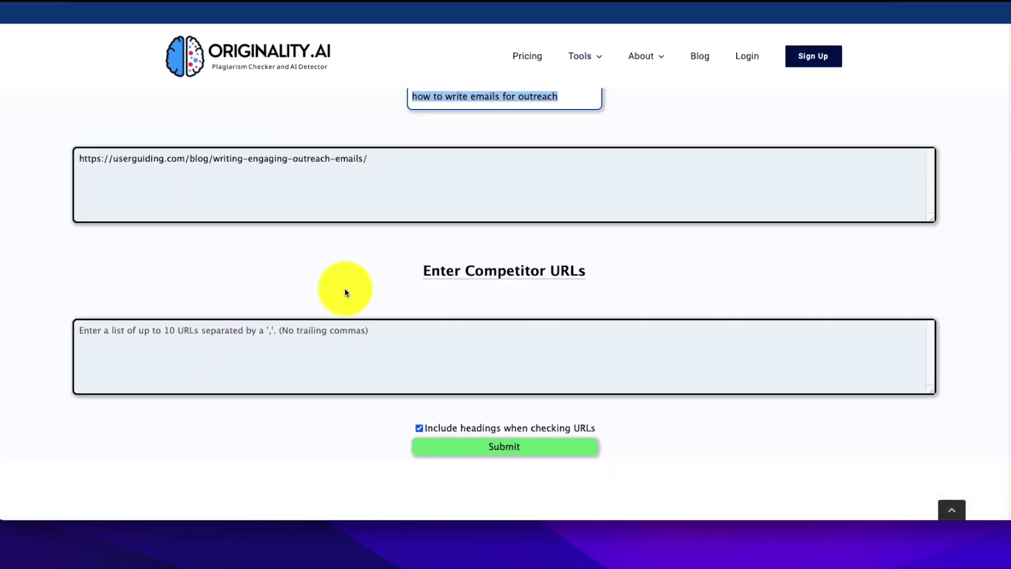
pyautogui.moveTo(438, 275)
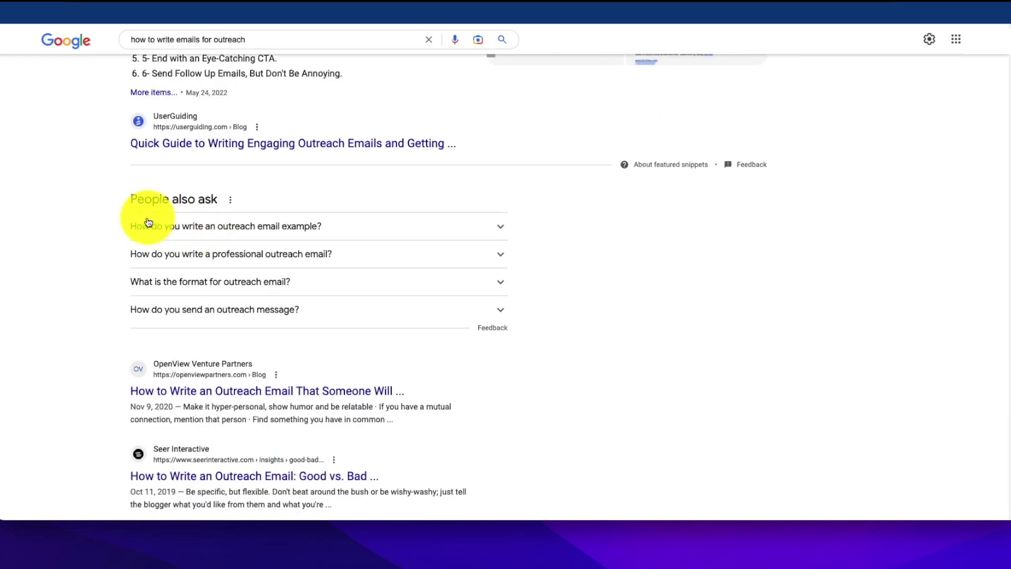
# Add the OpenView and Seer Interactive result links to the competitor URLs box
pyautogui.scroll(-4, 158, 238)
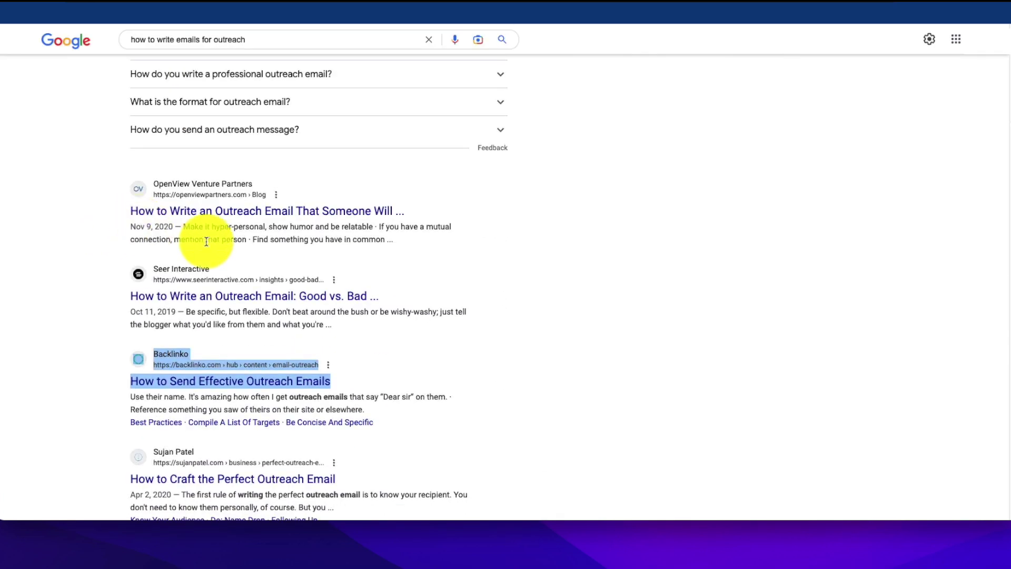
pyautogui.click(106, 249)
pyautogui.rightClick(203, 215)
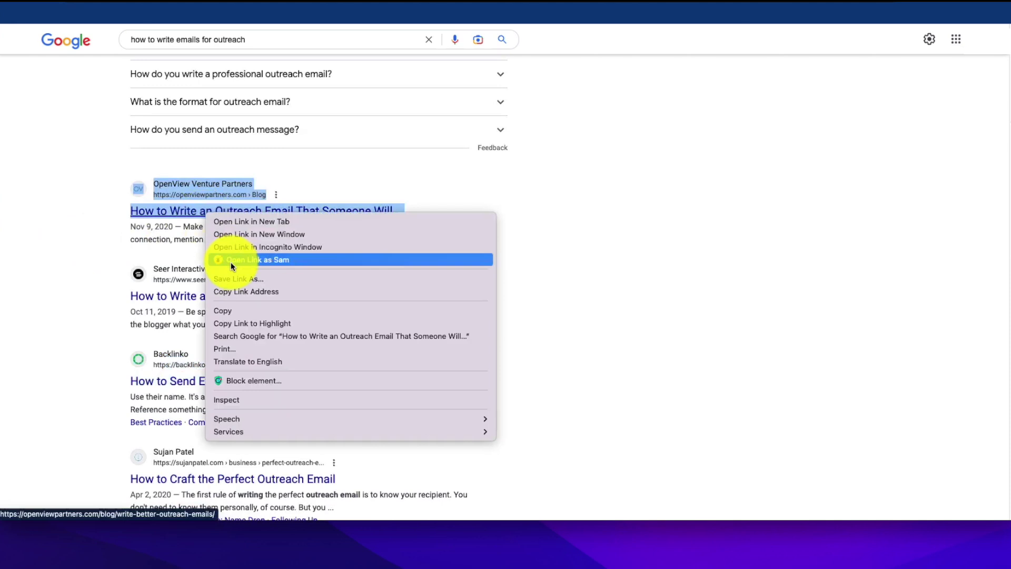
pyautogui.click(232, 292)
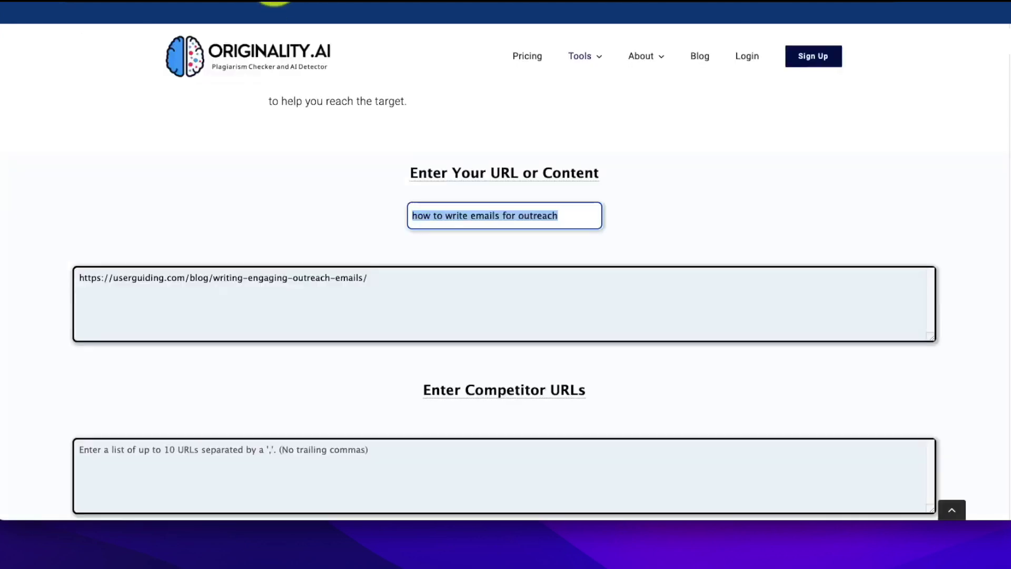
pyautogui.click(272, 466)
pyautogui.press('super+v')
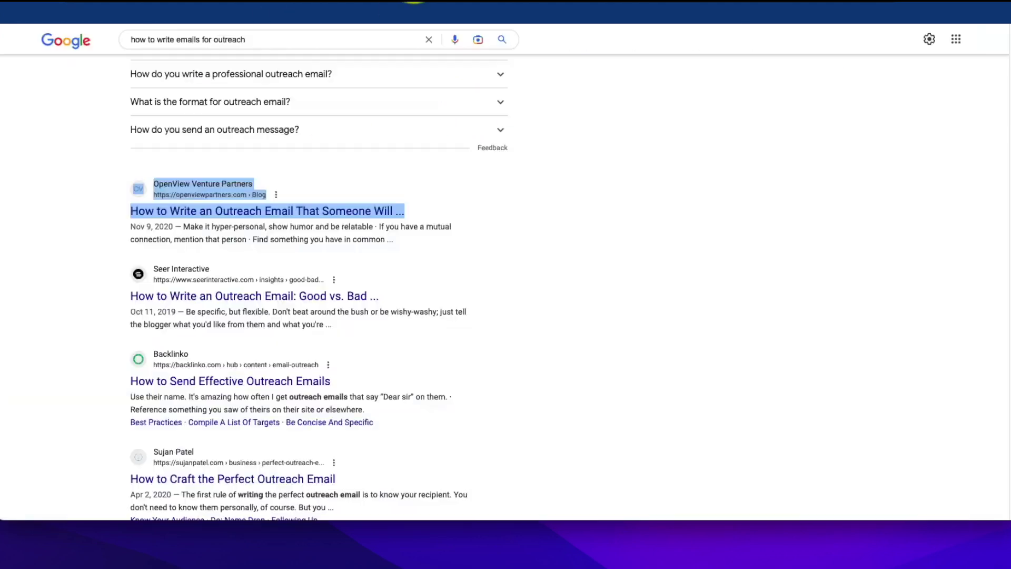
pyautogui.scroll(-3, 284, 228)
pyautogui.rightClick(218, 191)
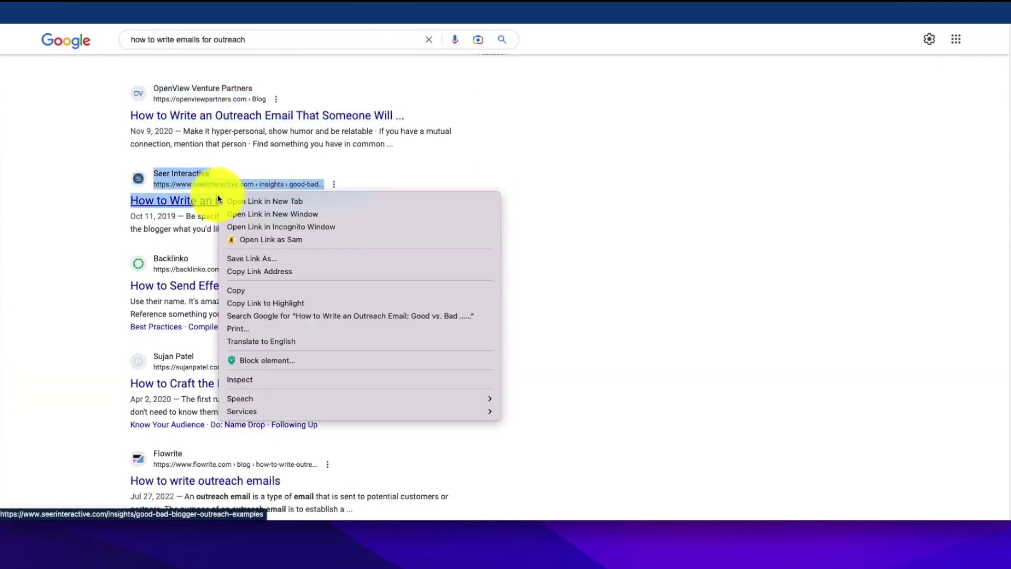
pyautogui.click(285, 272)
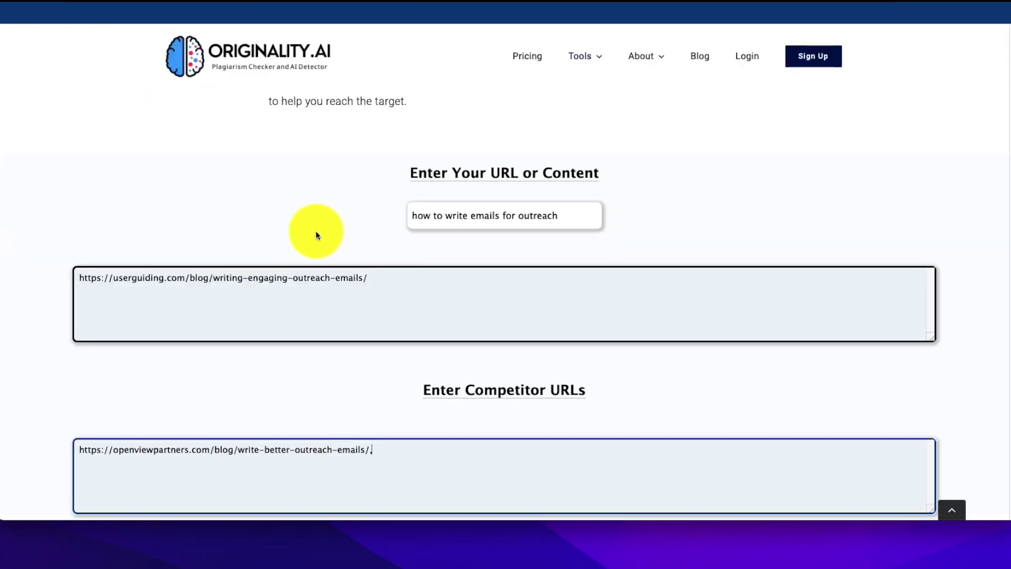
pyautogui.click(396, 453)
pyautogui.press('super+v')
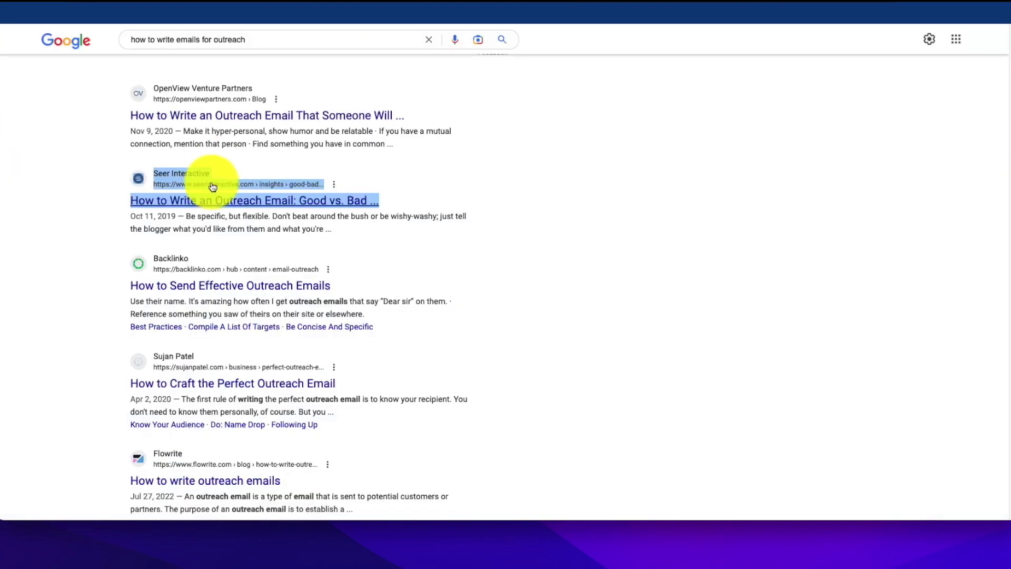
# Add the Backlinko outreach-email article's link as the third competitor URL
pyautogui.scroll(-3, 219, 214)
pyautogui.rightClick(221, 201)
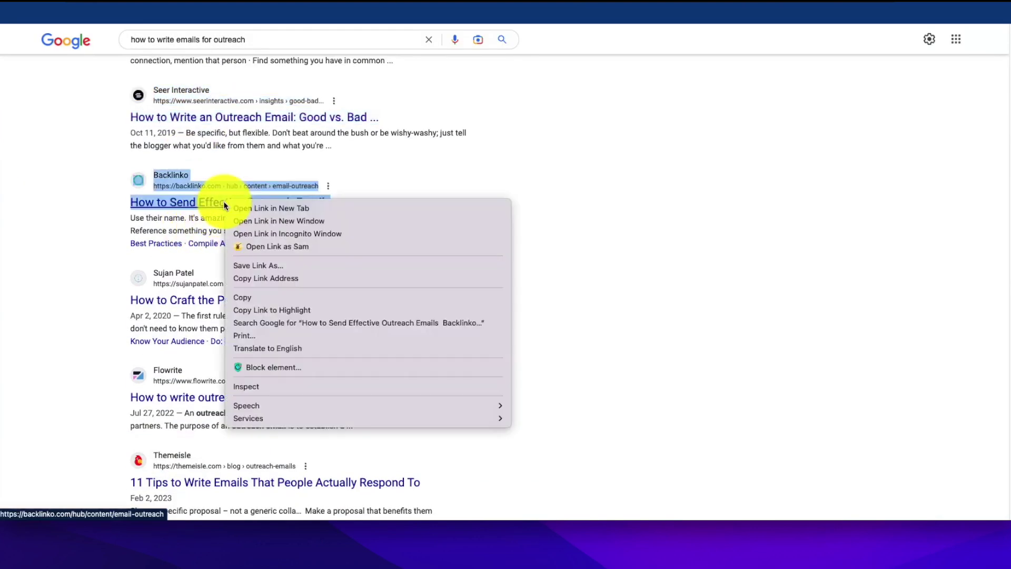
pyautogui.click(251, 276)
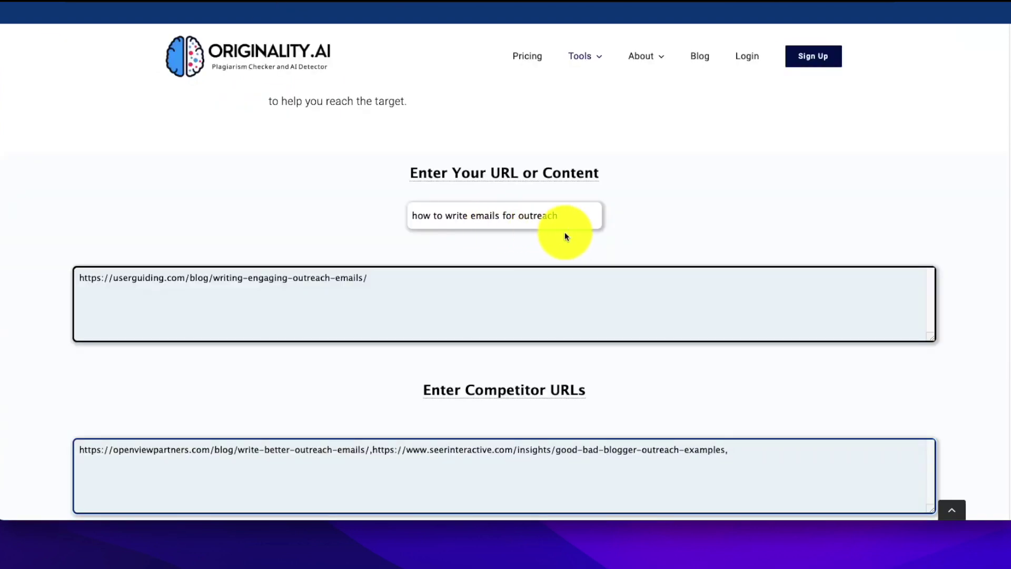
pyautogui.press('super+v')
pyautogui.scroll(-1, 624, 300)
pyautogui.scroll(-3, 623, 300)
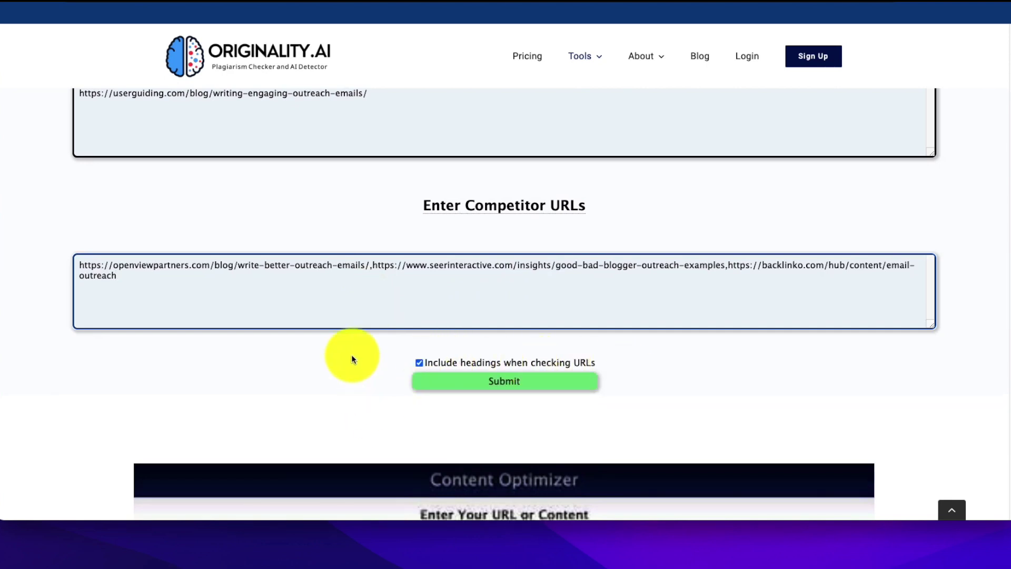
pyautogui.scroll(-1, 422, 369)
# Run the keyword comparison and review the 15% vs 19% scores and per-keyword suggested increases
pyautogui.click(492, 362)
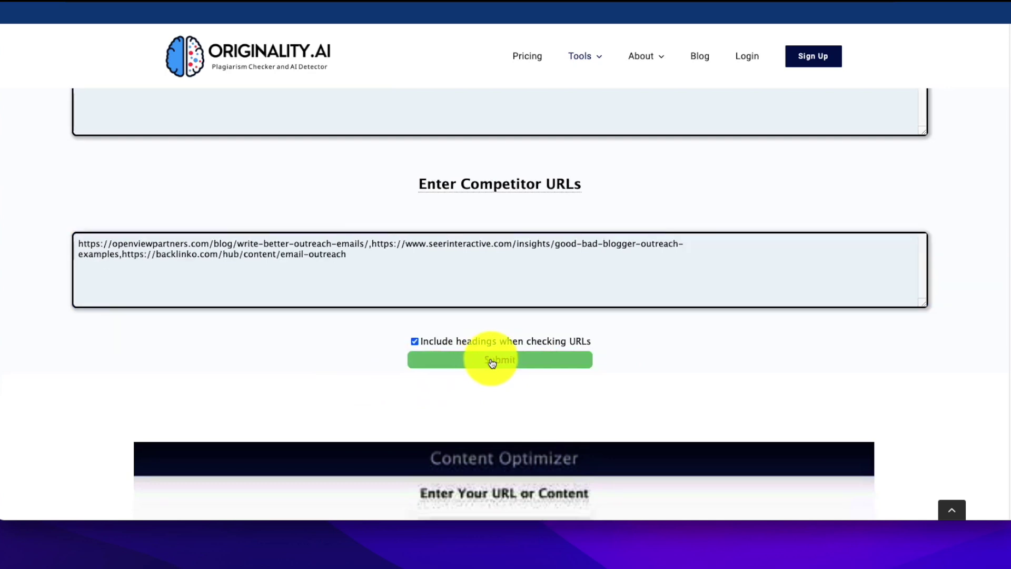
pyautogui.scroll(5, 336, 304)
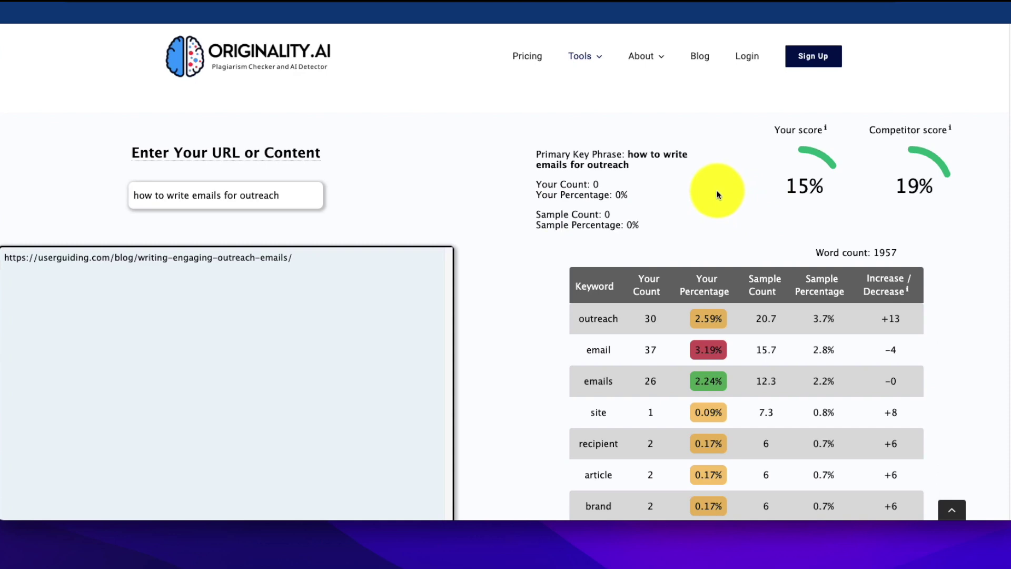
pyautogui.scroll(-3, 457, 188)
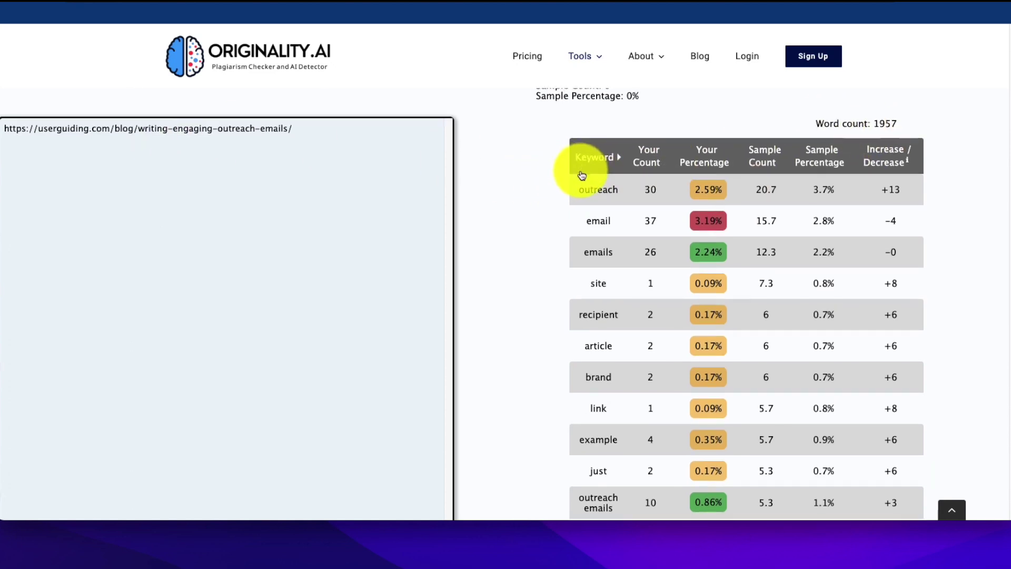
pyautogui.scroll(-1, 585, 172)
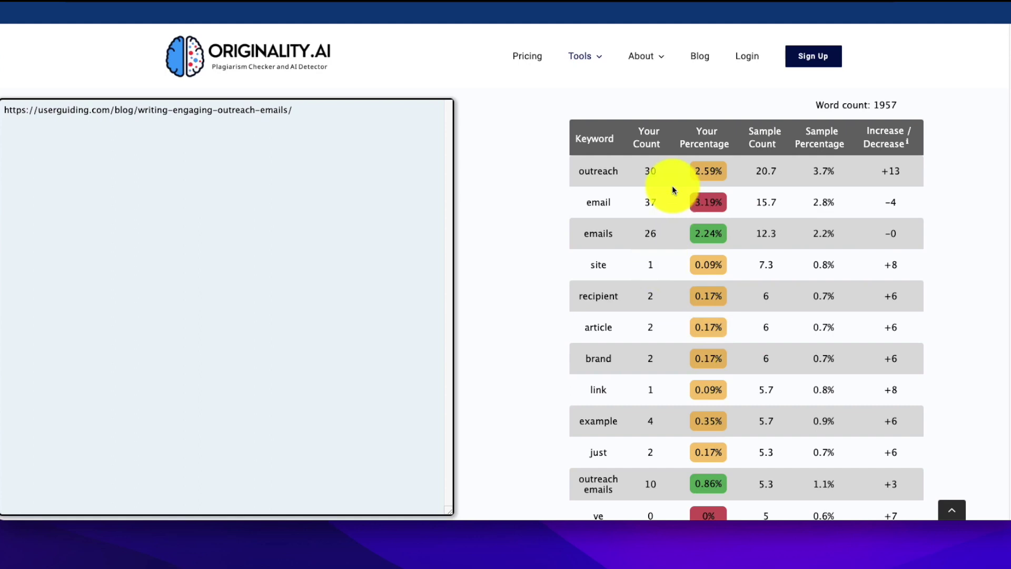
pyautogui.scroll(-7, 597, 347)
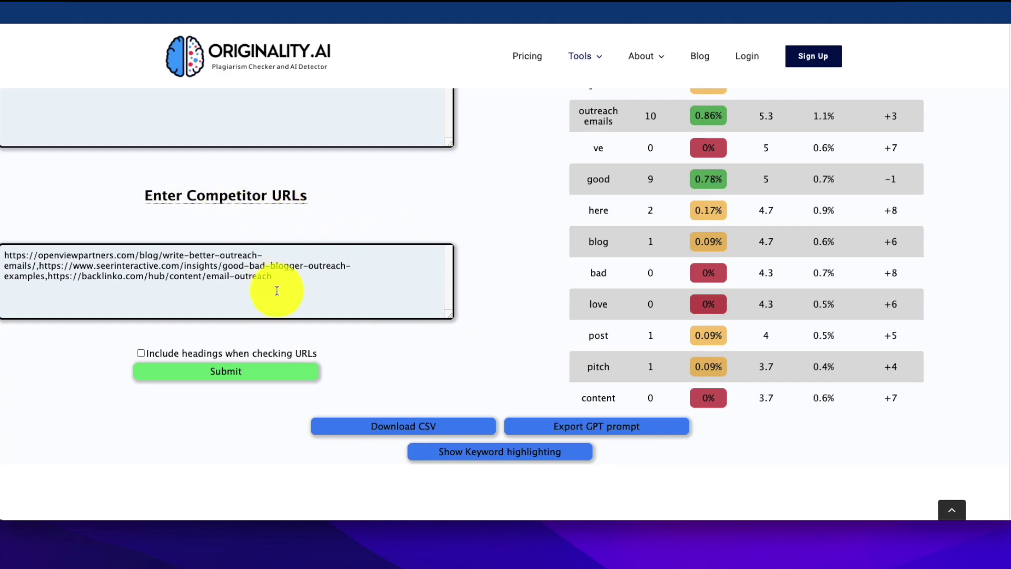
# Turn on keyword highlighting and review the article text with target keywords marked in yellow
pyautogui.scroll(-5, 564, 317)
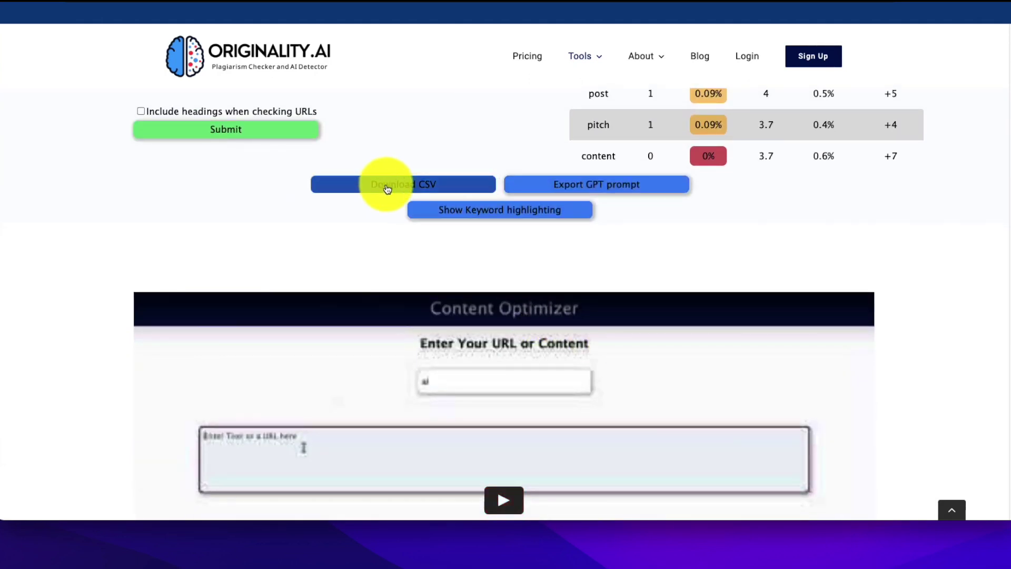
pyautogui.scroll(4, 431, 436)
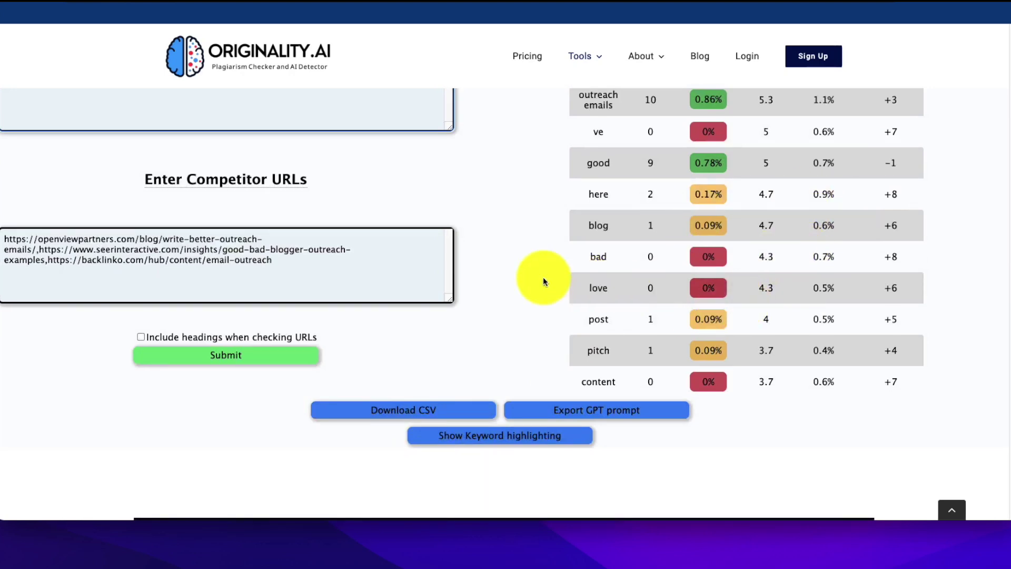
pyautogui.scroll(-2, 463, 275)
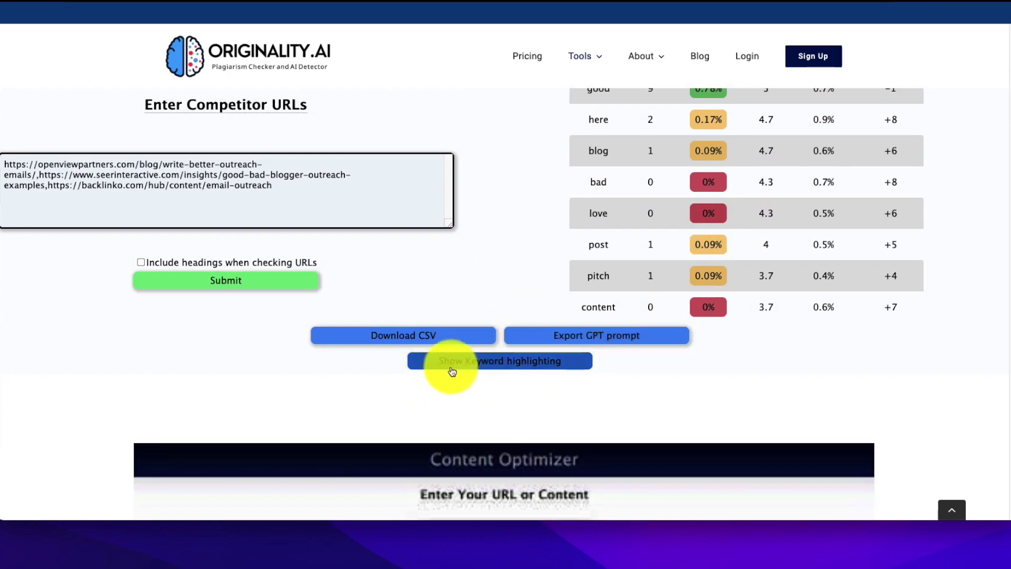
pyautogui.click(515, 361)
pyautogui.scroll(10, 304, 201)
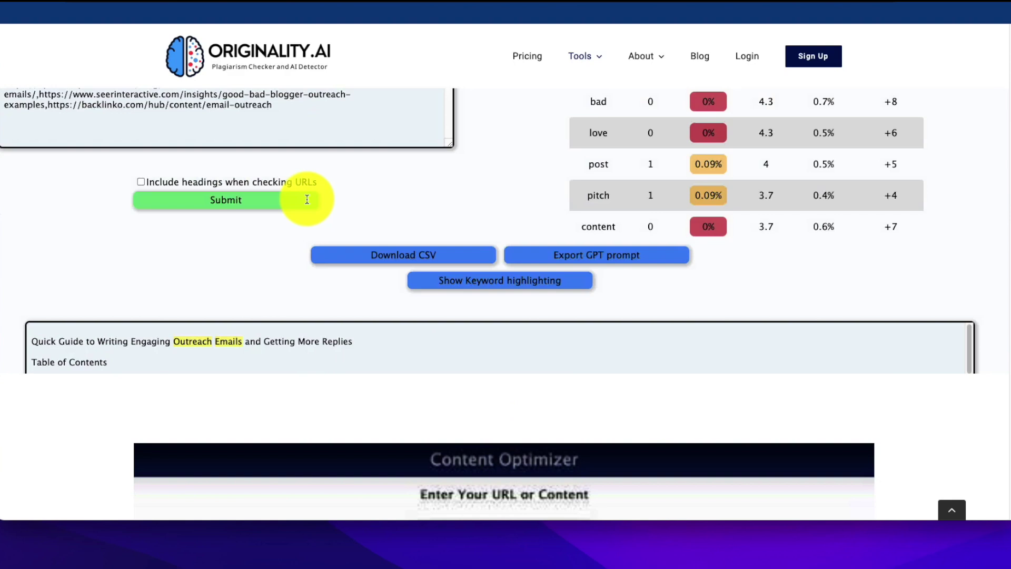
pyautogui.scroll(-5, 191, 211)
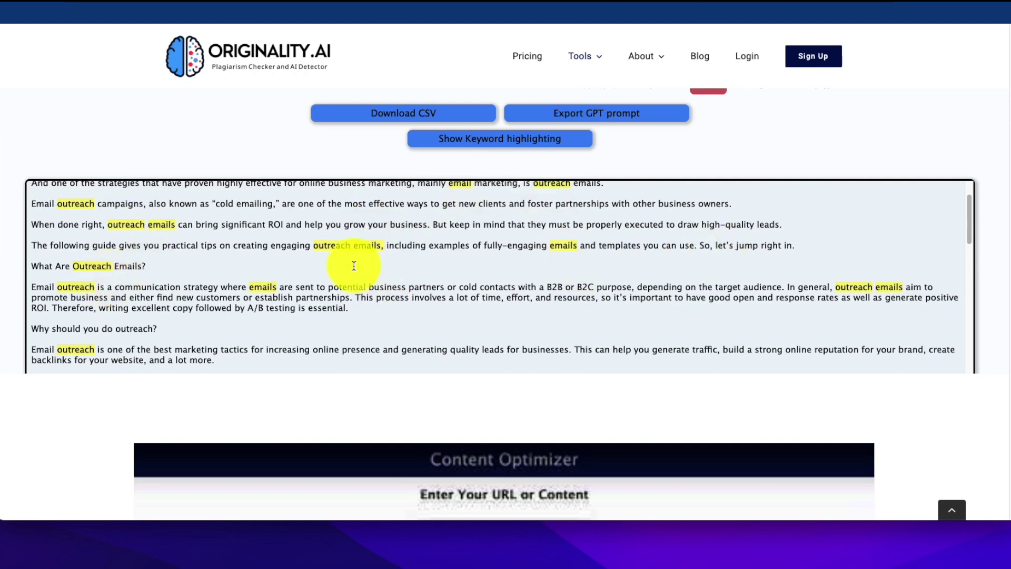
pyautogui.scroll(-10, 361, 279)
pyautogui.scroll(-3, 369, 279)
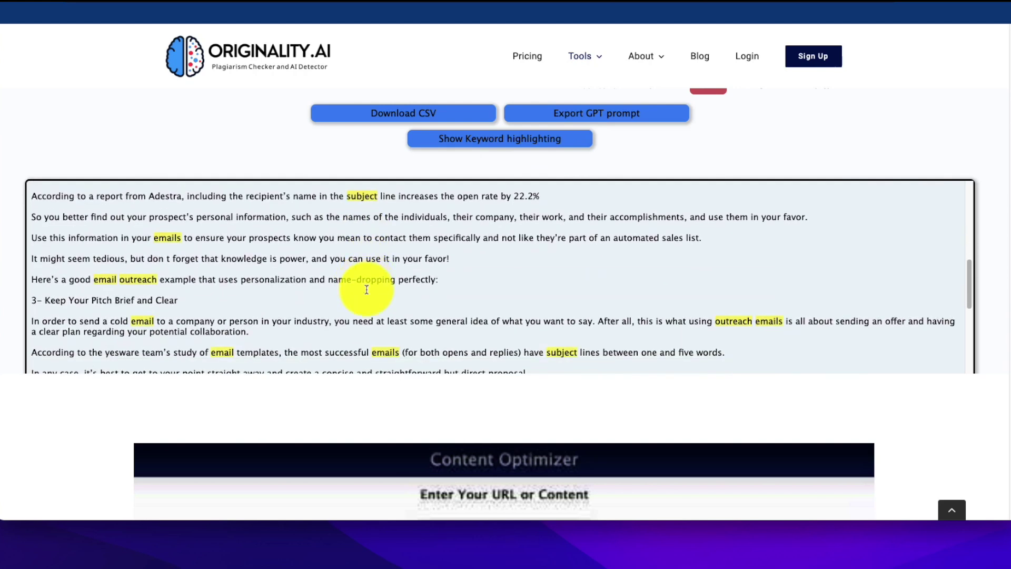
pyautogui.scroll(1, 869, 152)
pyautogui.scroll(5, 864, 144)
pyautogui.scroll(-5, 643, 232)
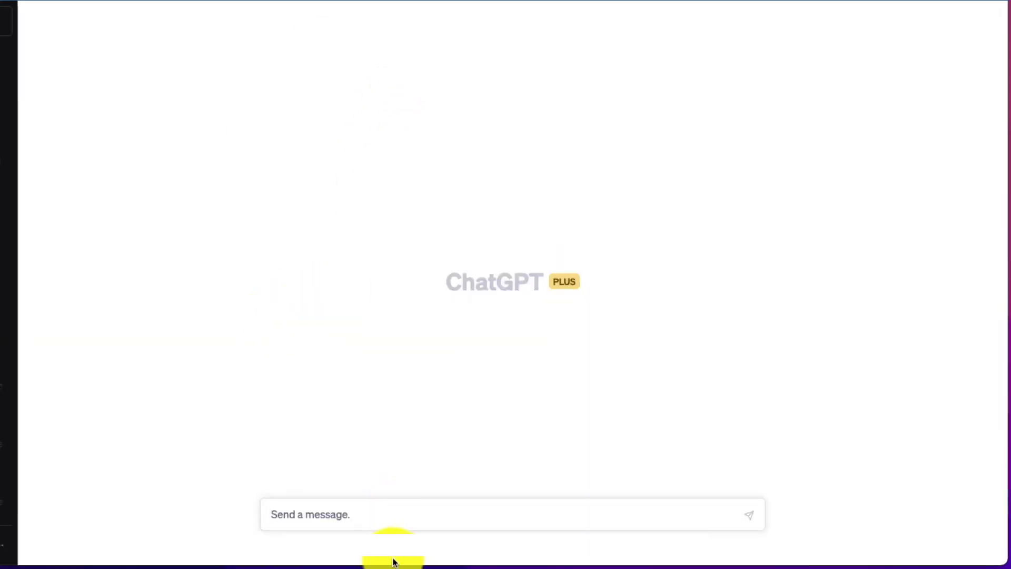
# Send the pasted keyword expansion prompt to ChatGPT and select its three-paragraph reply
pyautogui.hotkey('ctrl', 'v')
pyautogui.click(748, 515)
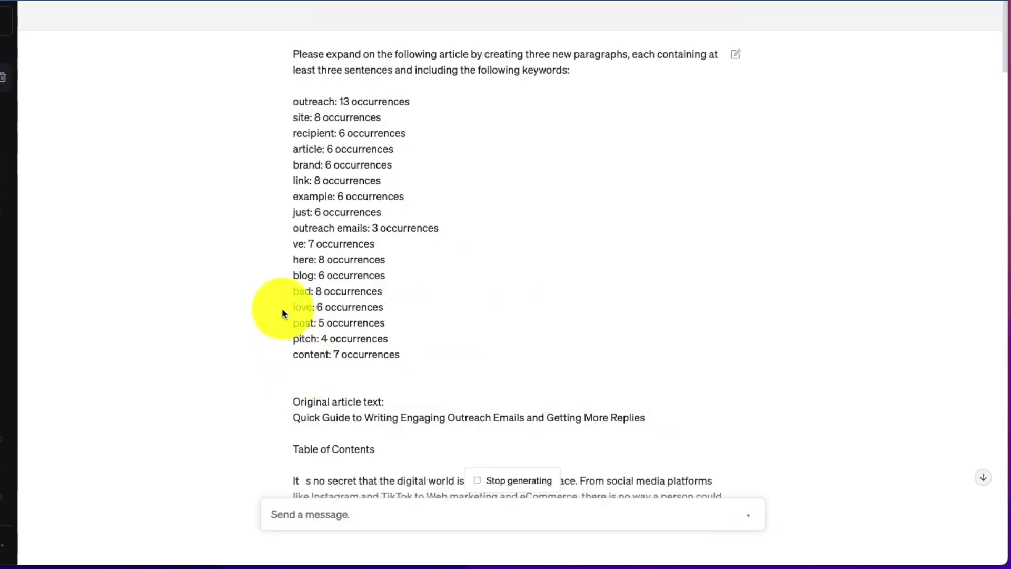
pyautogui.scroll(-20, 282, 314)
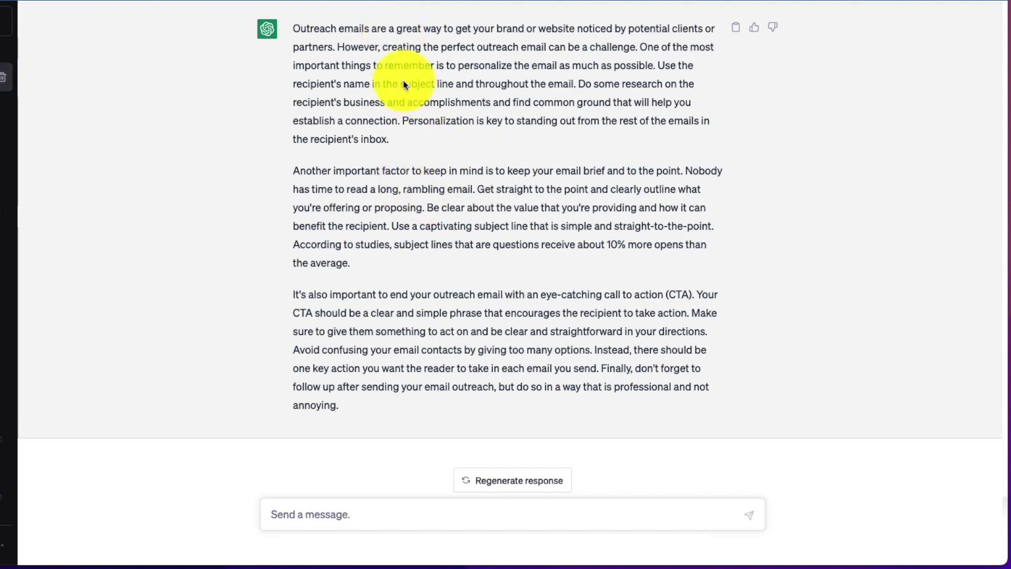
pyautogui.moveTo(340, 407); pyautogui.dragTo(294, 31)
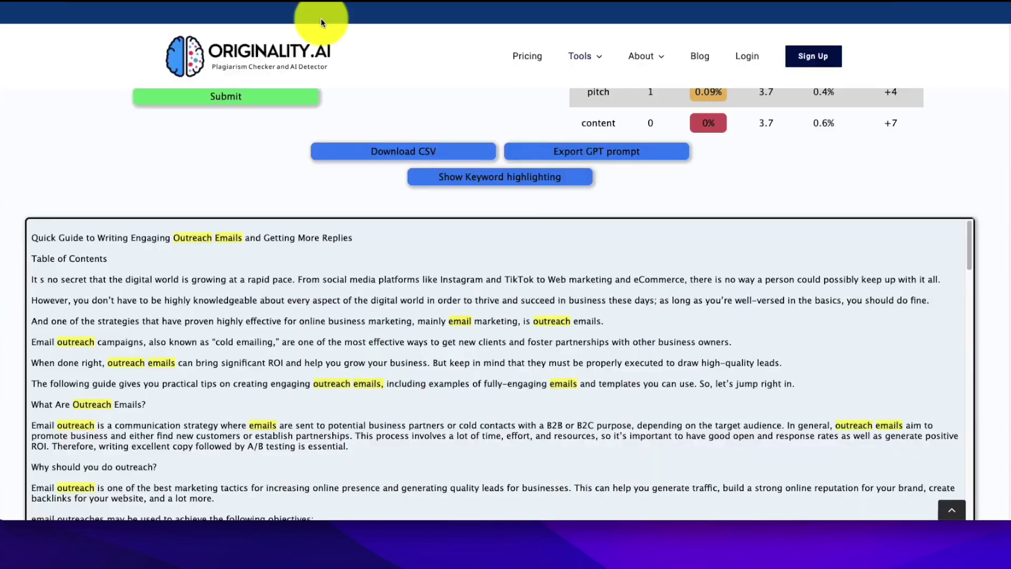
# Paste ChatGPT's three paragraphs below the author bio in the article text
pyautogui.scroll(-20, 406, 411)
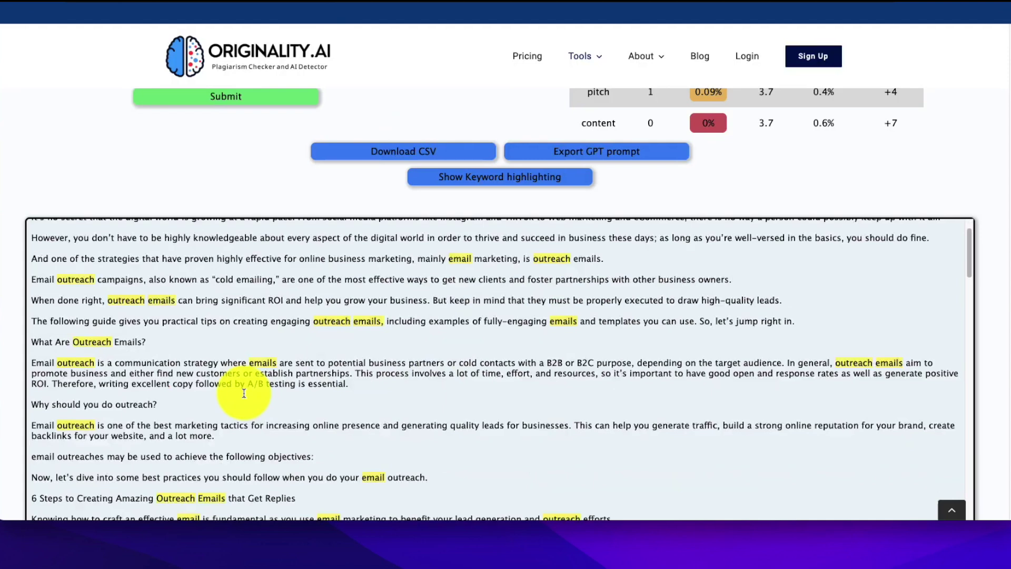
pyautogui.scroll(10, 438, 406)
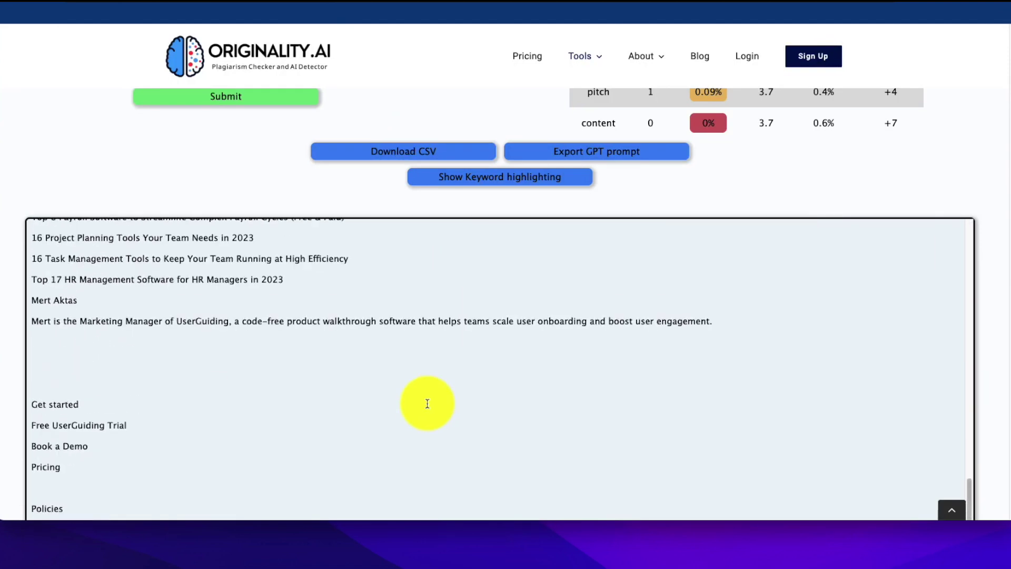
pyautogui.click(150, 351)
pyautogui.press('super+v')
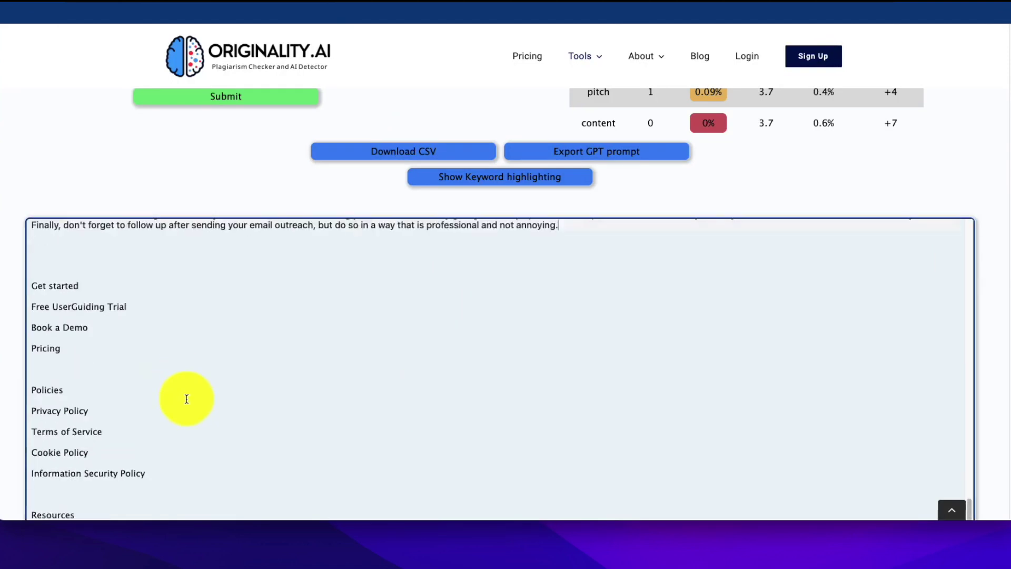
# Include headings when checking URLs and resubmit the keyword analysis
pyautogui.scroll(3, 226, 271)
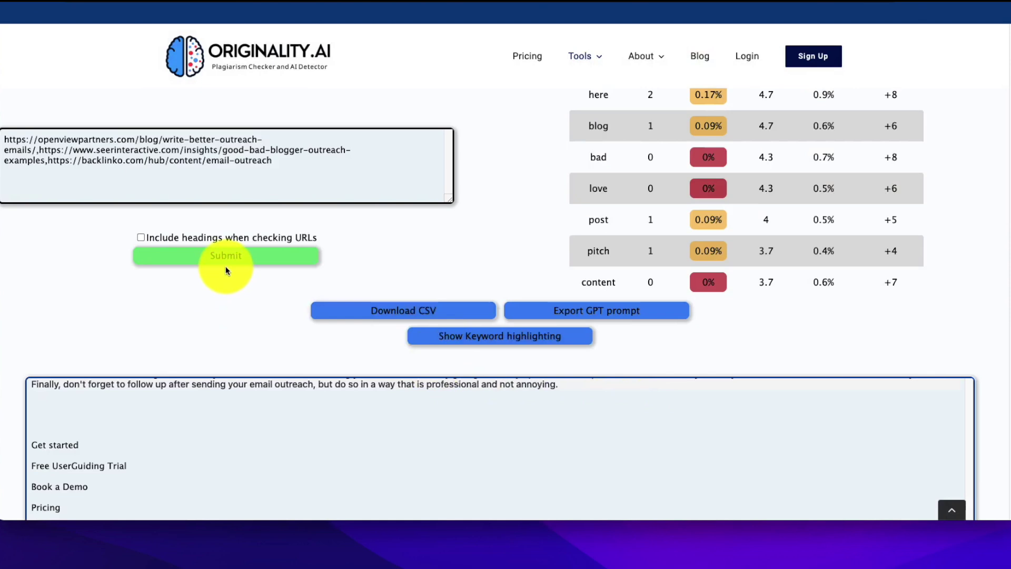
pyautogui.click(142, 238)
pyautogui.click(199, 257)
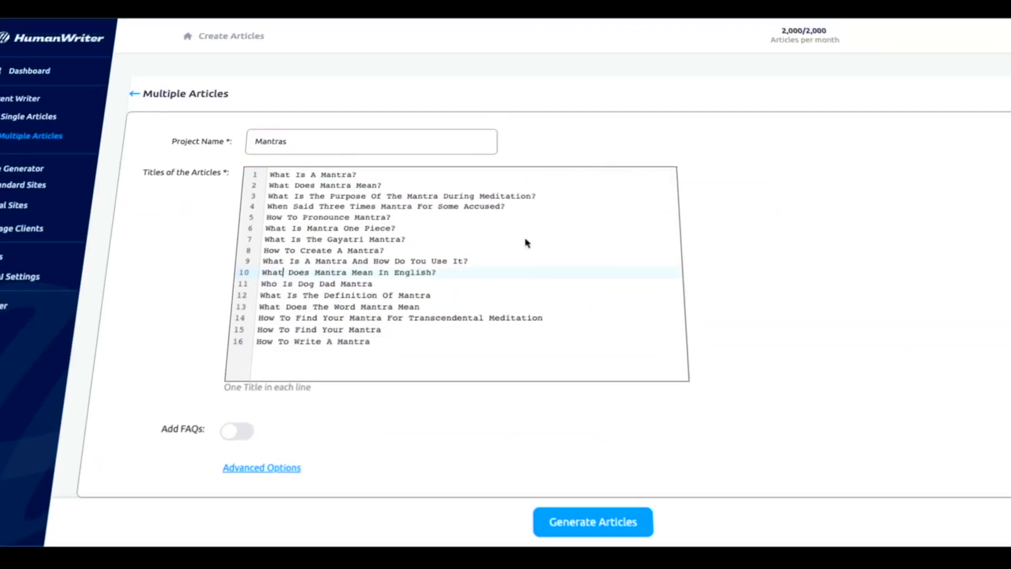
# Switch on Add FAQs for the Mantras project's 16 article titles
pyautogui.click(253, 430)
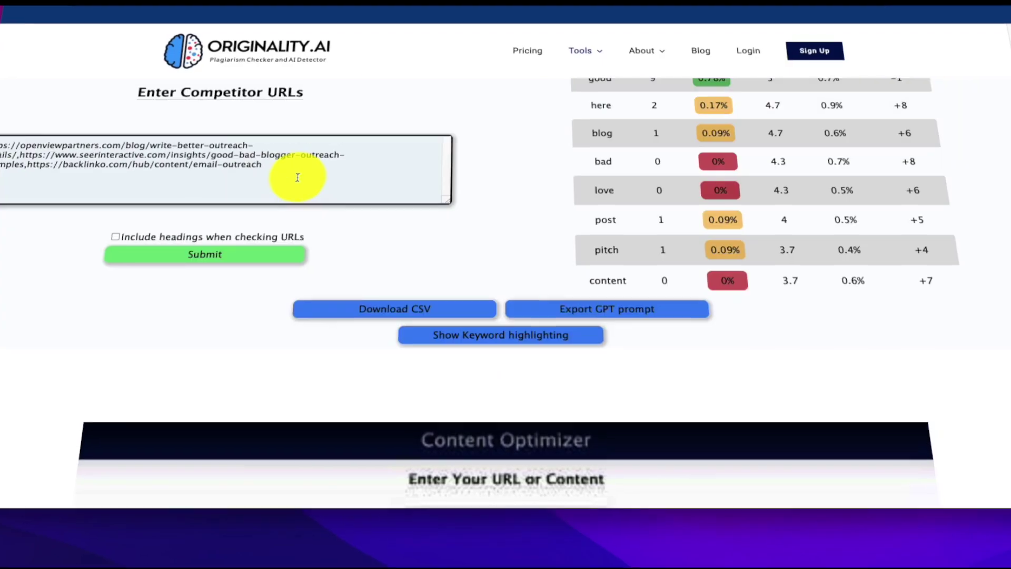
pyautogui.scroll(-8, 203, 232)
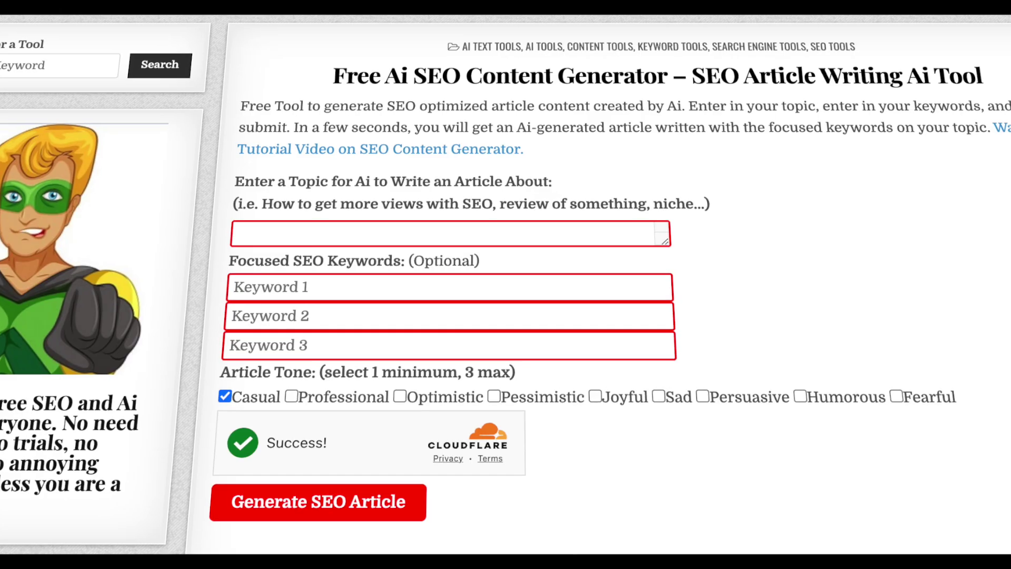